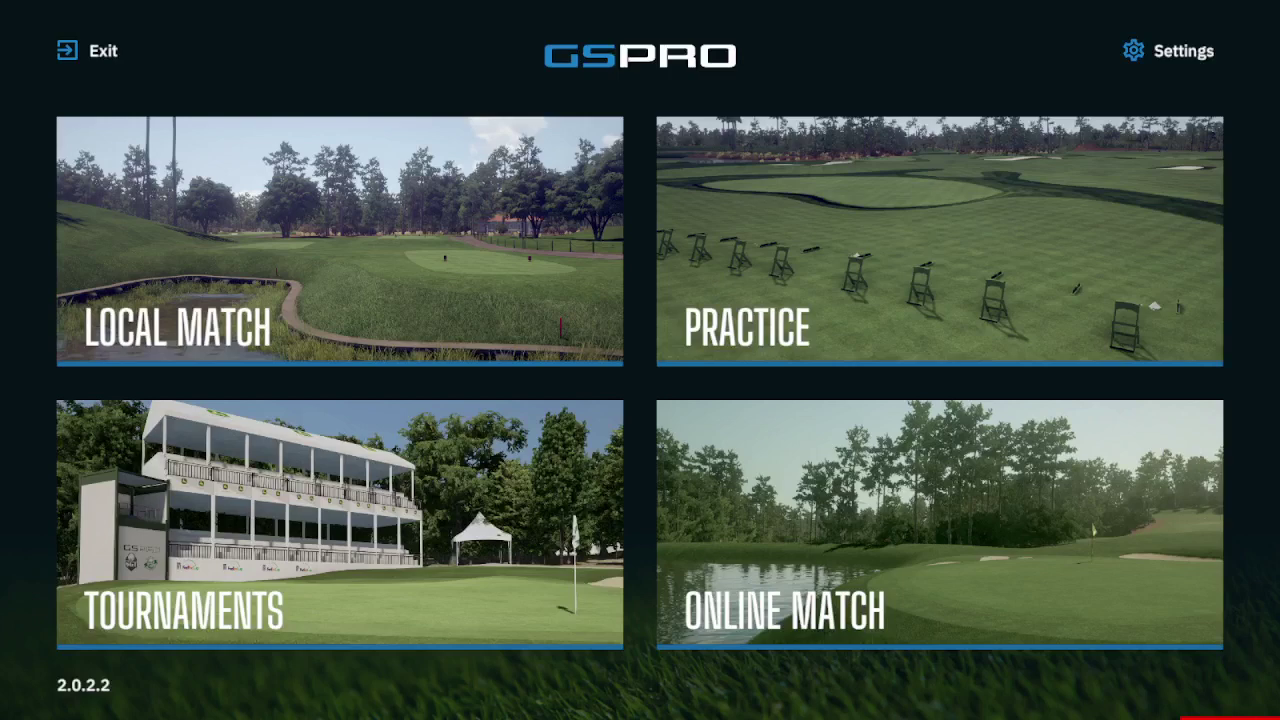
Look over Visual Settings and save, then start a local match at Mattaponi Springs
click(1168, 49)
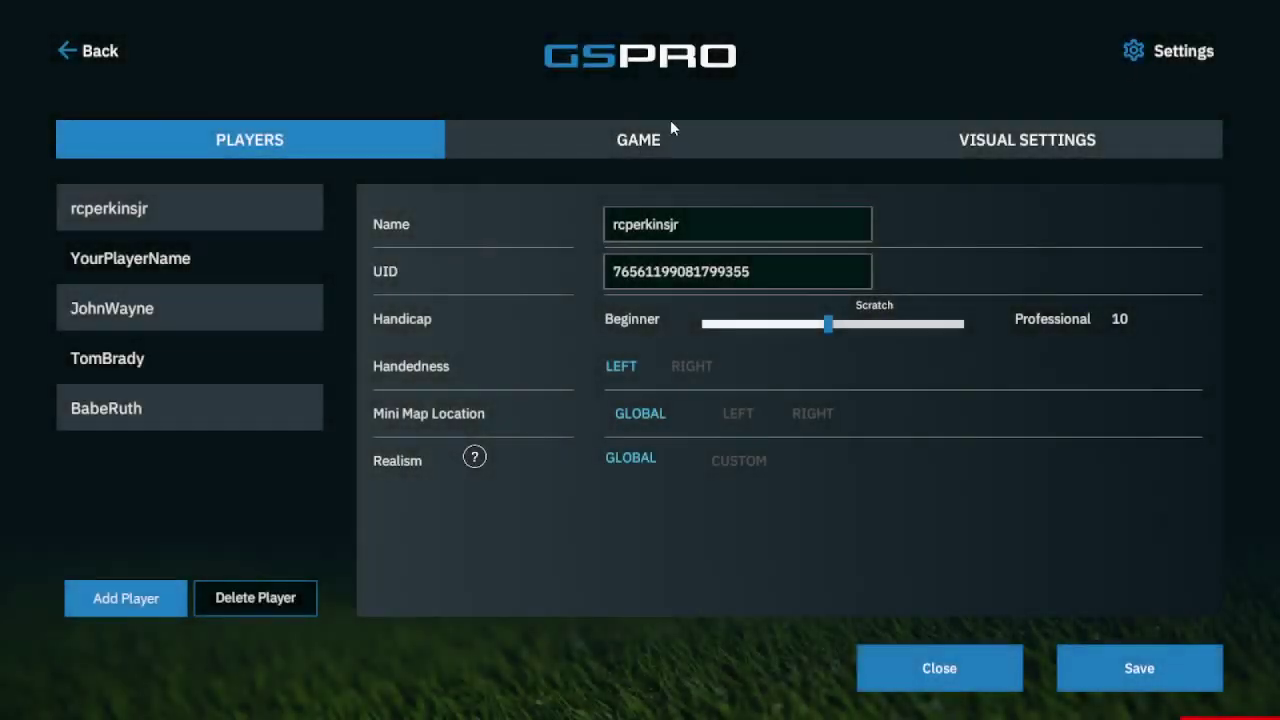
click(990, 142)
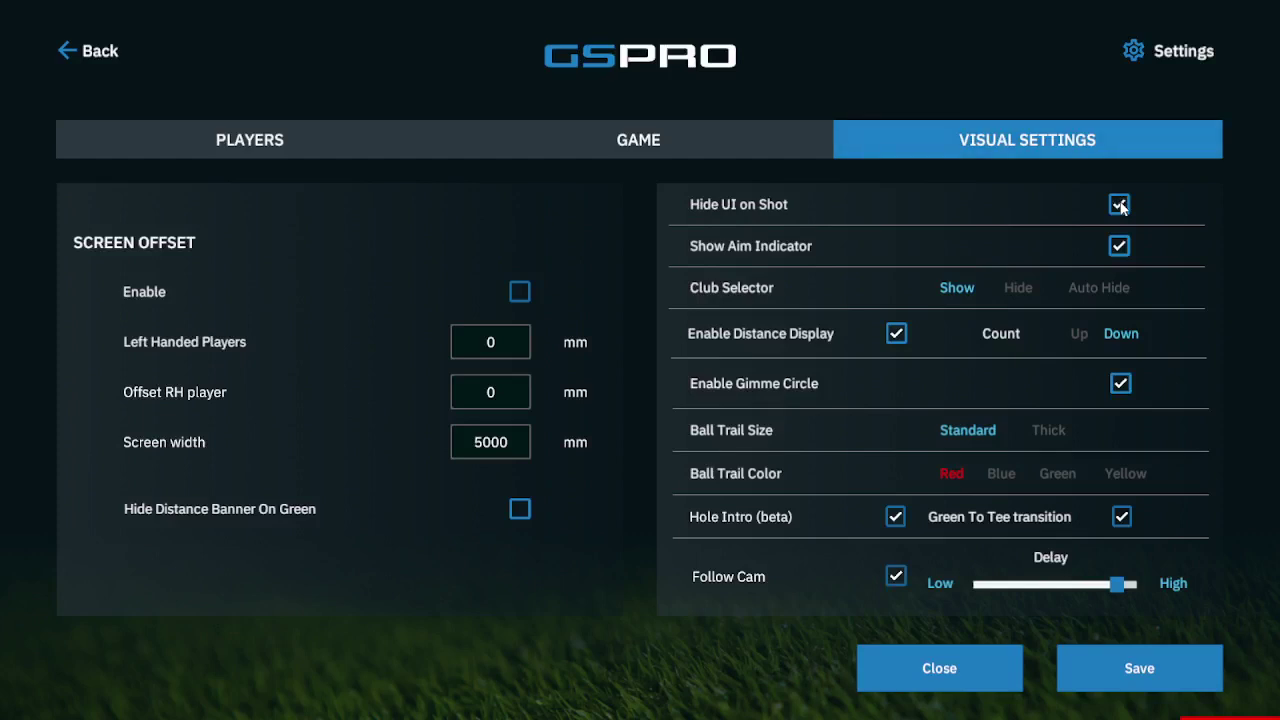
click(1151, 673)
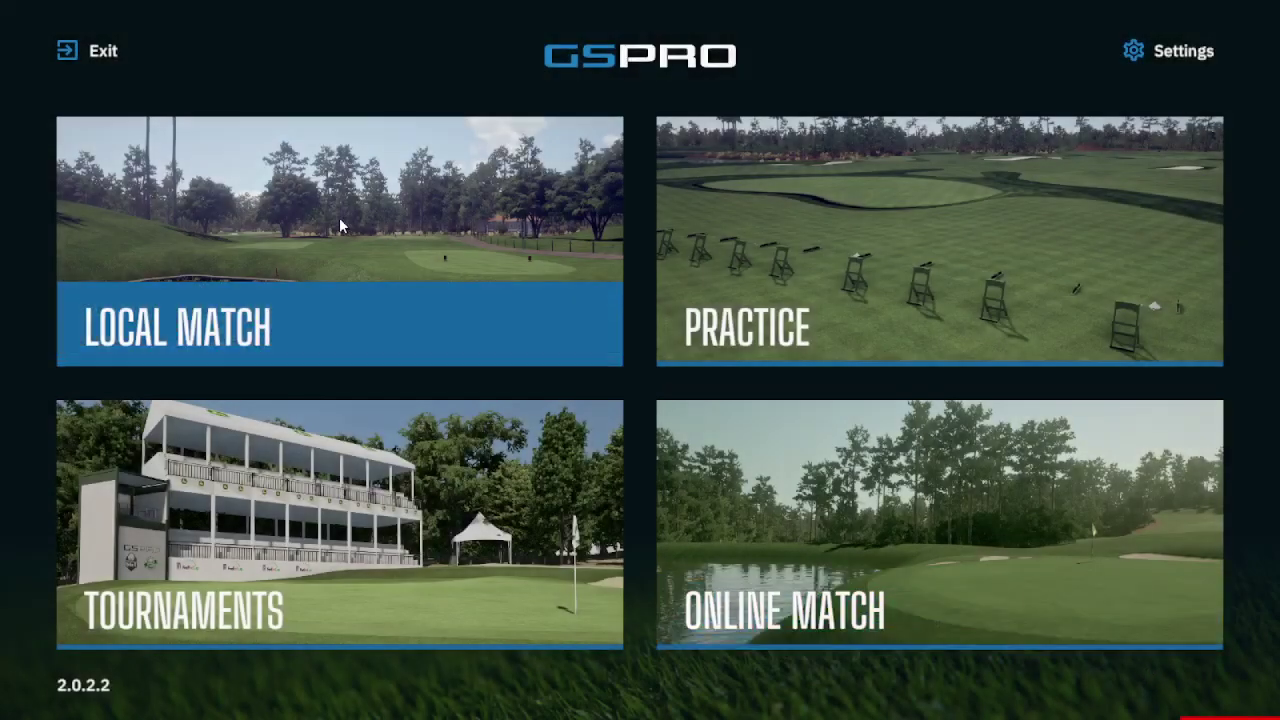
click(340, 222)
click(1157, 355)
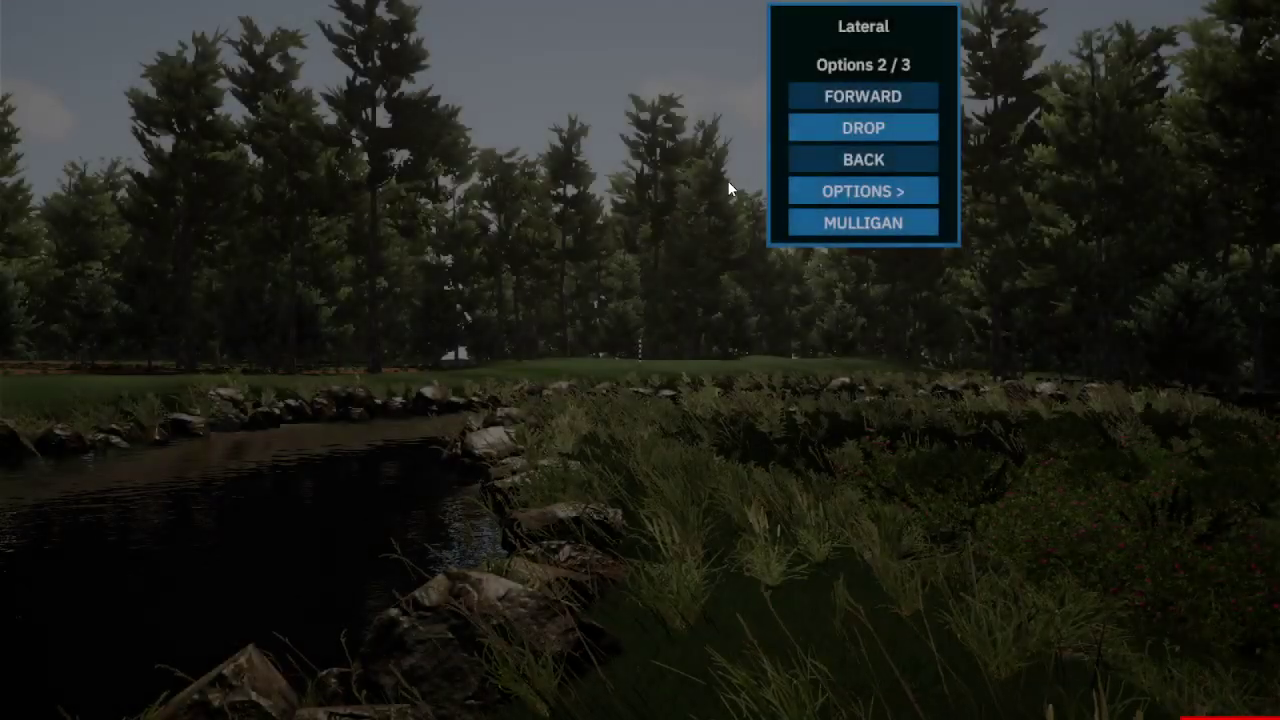
Take a drop from the lateral hazard, then end the round from the Game Menu
click(862, 128)
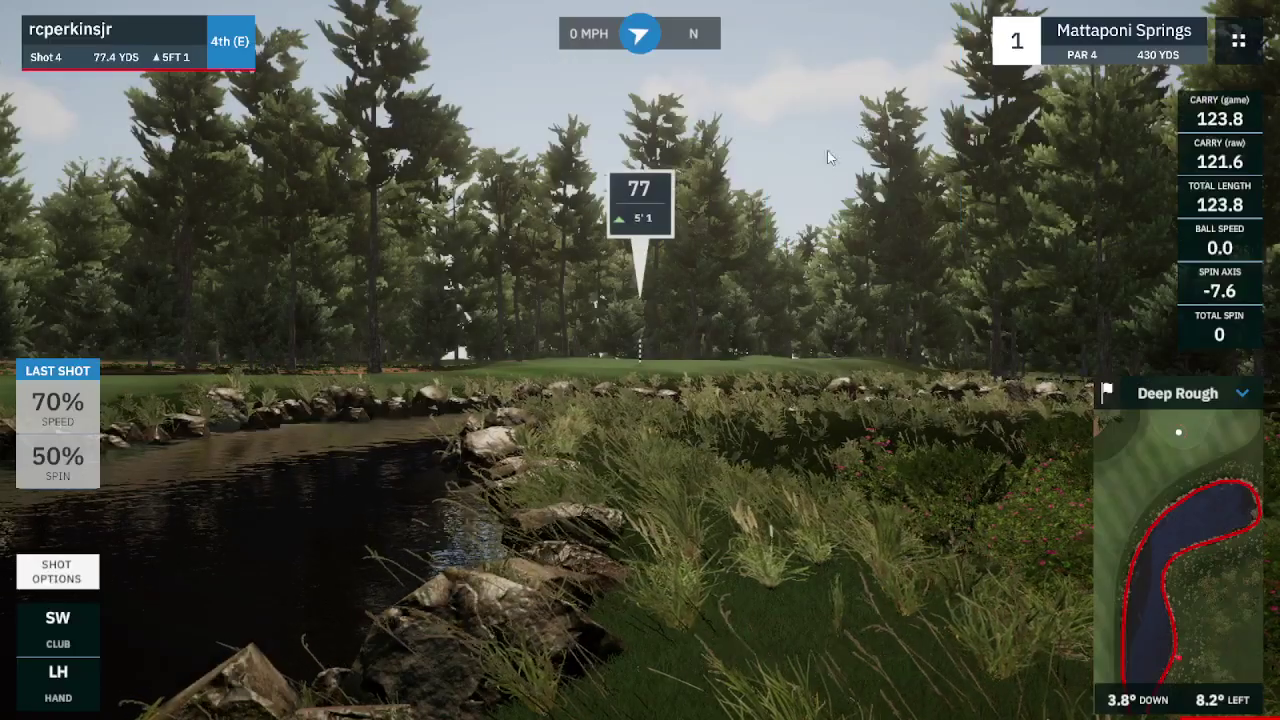
click(1243, 40)
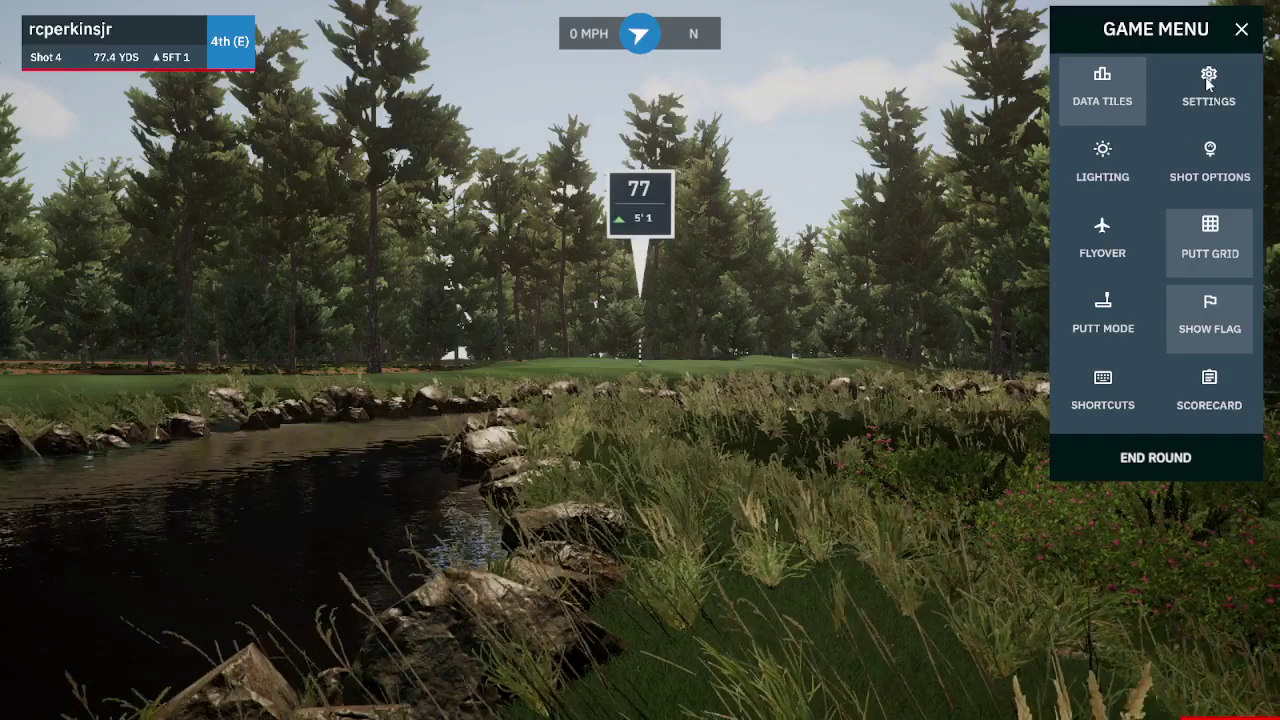
click(1180, 456)
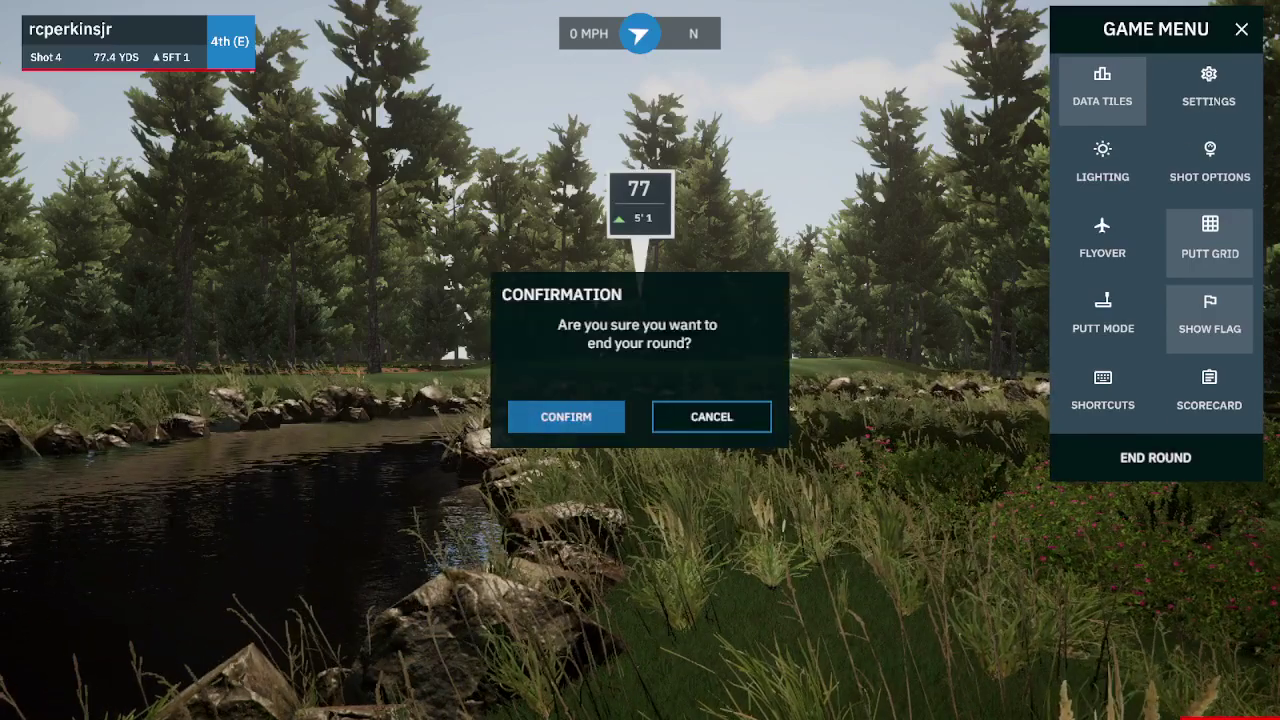
click(566, 416)
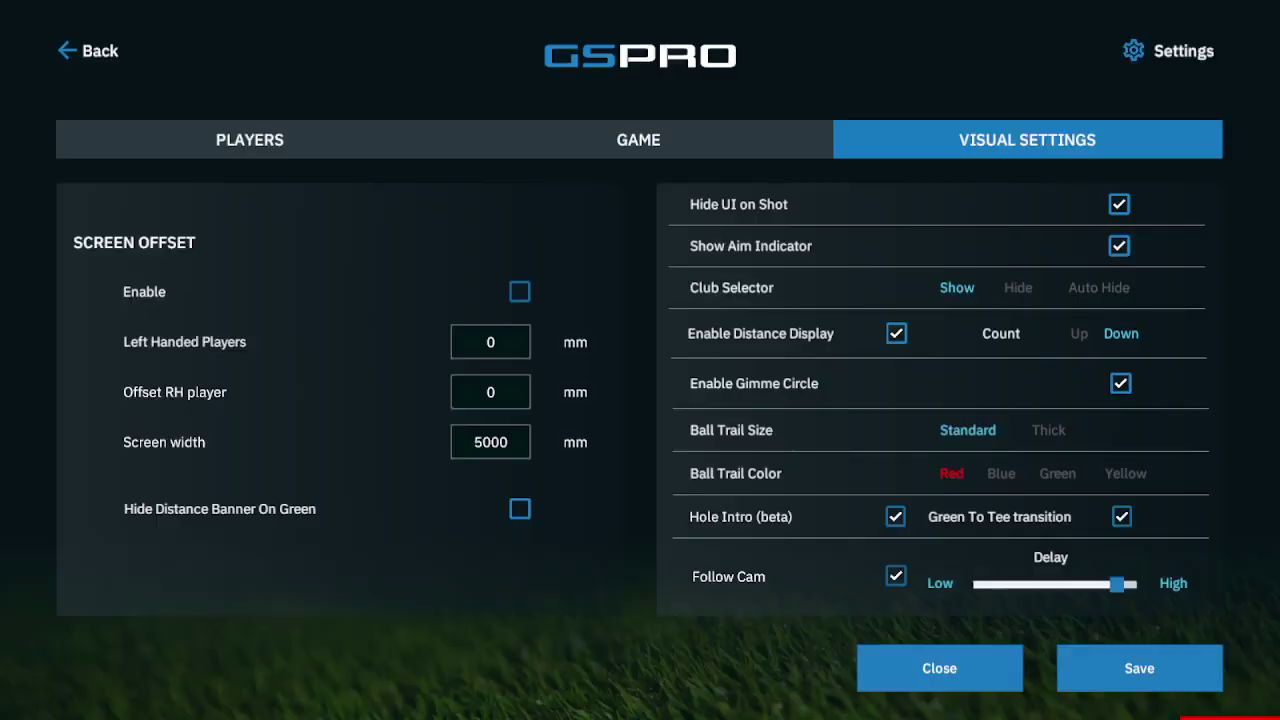
Turn off Hide UI on Shot, toggling Hole Intro and Green To Tee but leaving both on
click(1119, 204)
click(1122, 516)
click(895, 517)
click(895, 517)
click(1122, 516)
click(1122, 516)
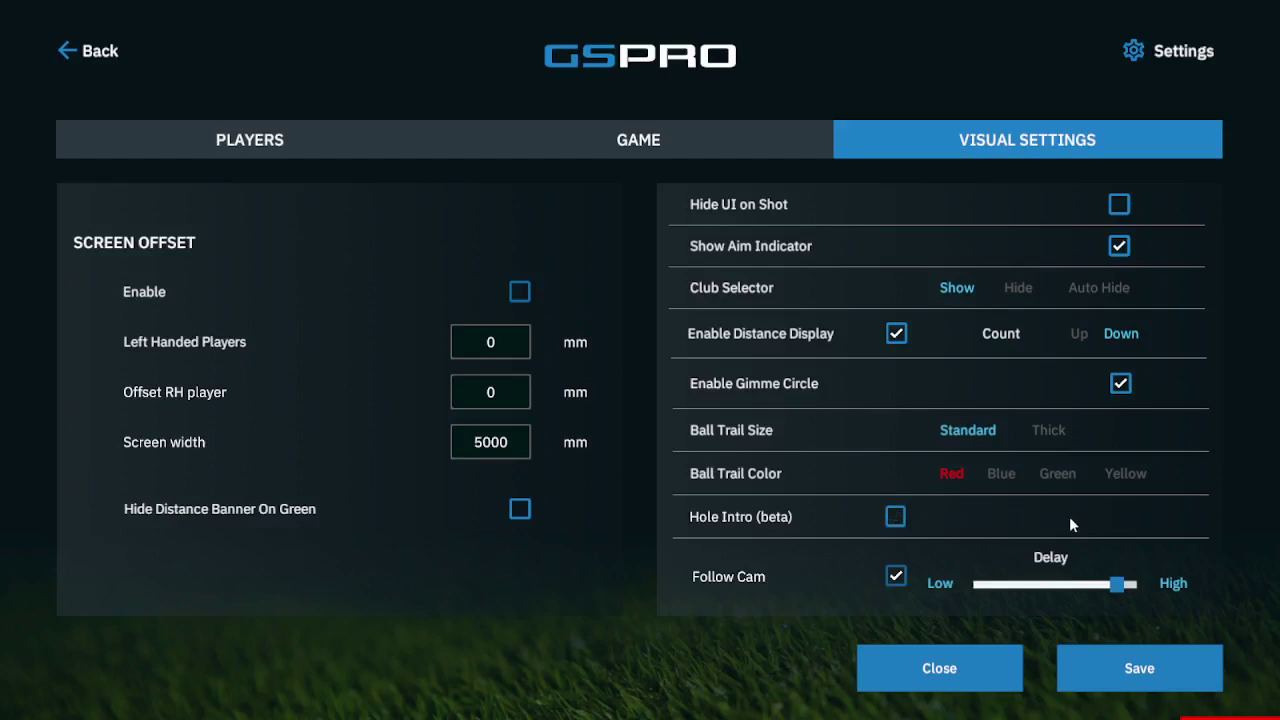
click(895, 518)
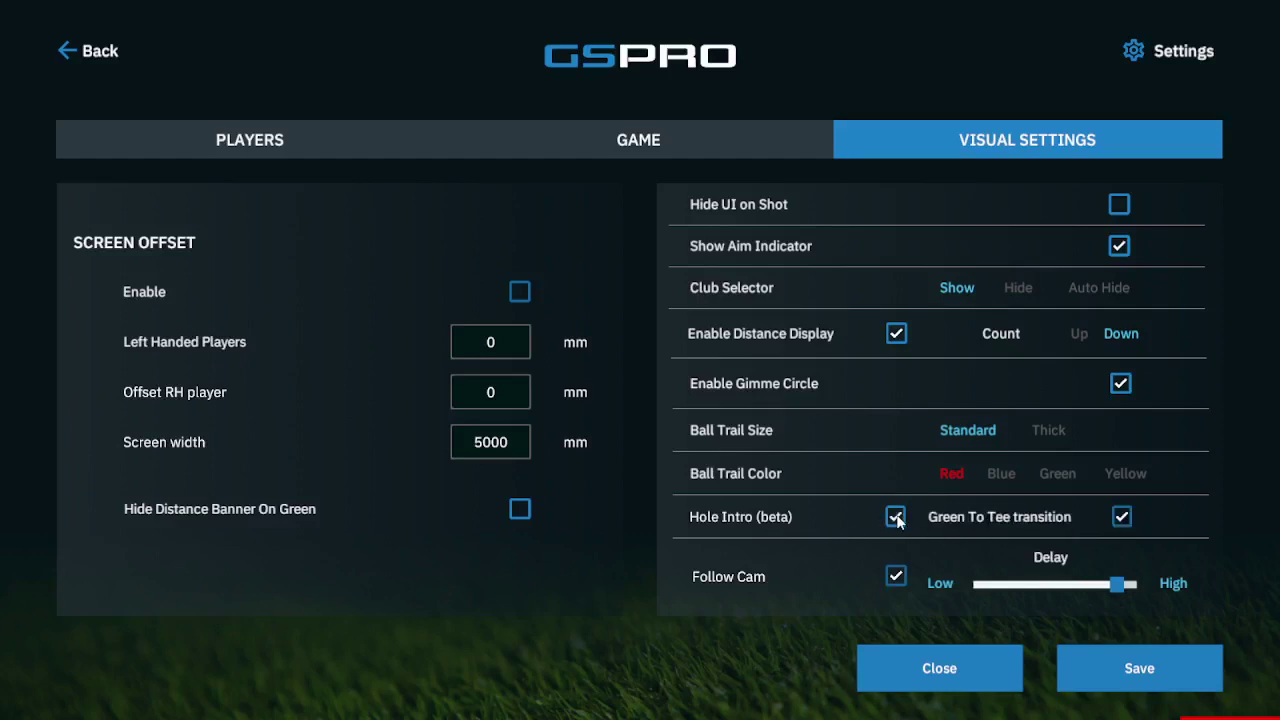
click(896, 517)
click(896, 517)
click(1119, 518)
click(1123, 516)
Save the visual settings, recheck Visual Settings mid-round, then close back to the course
click(1152, 668)
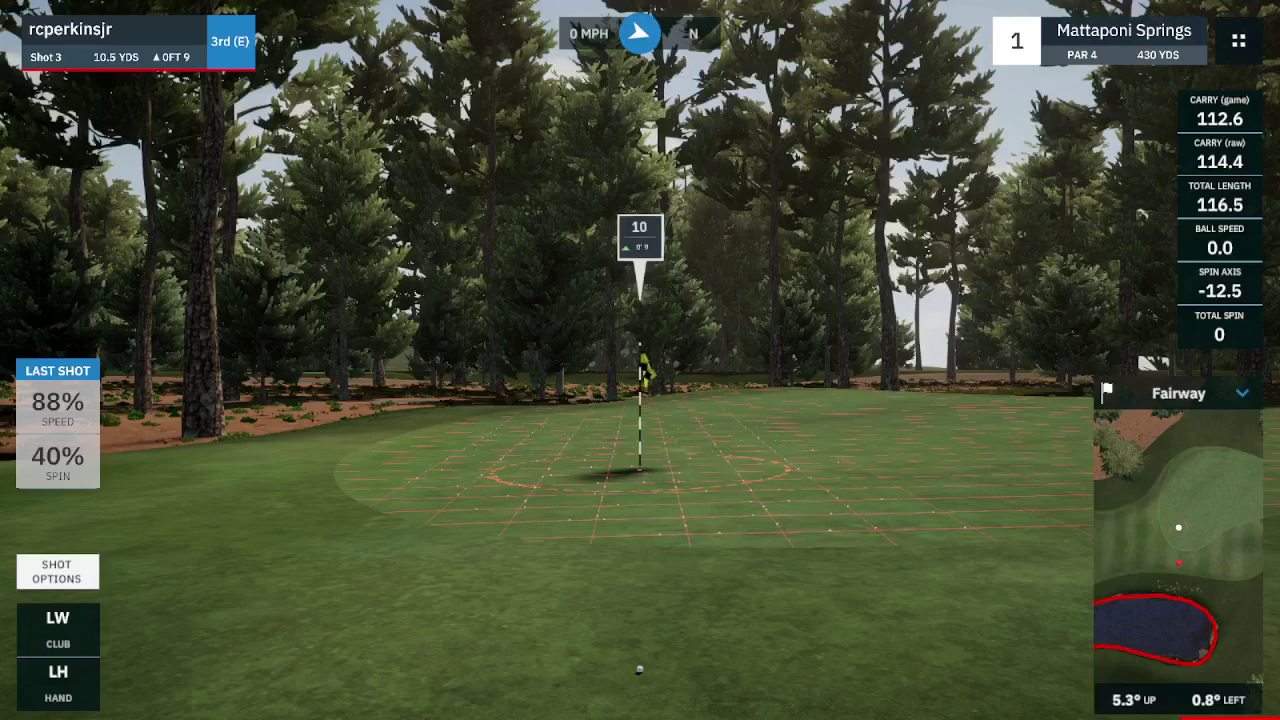
click(1238, 40)
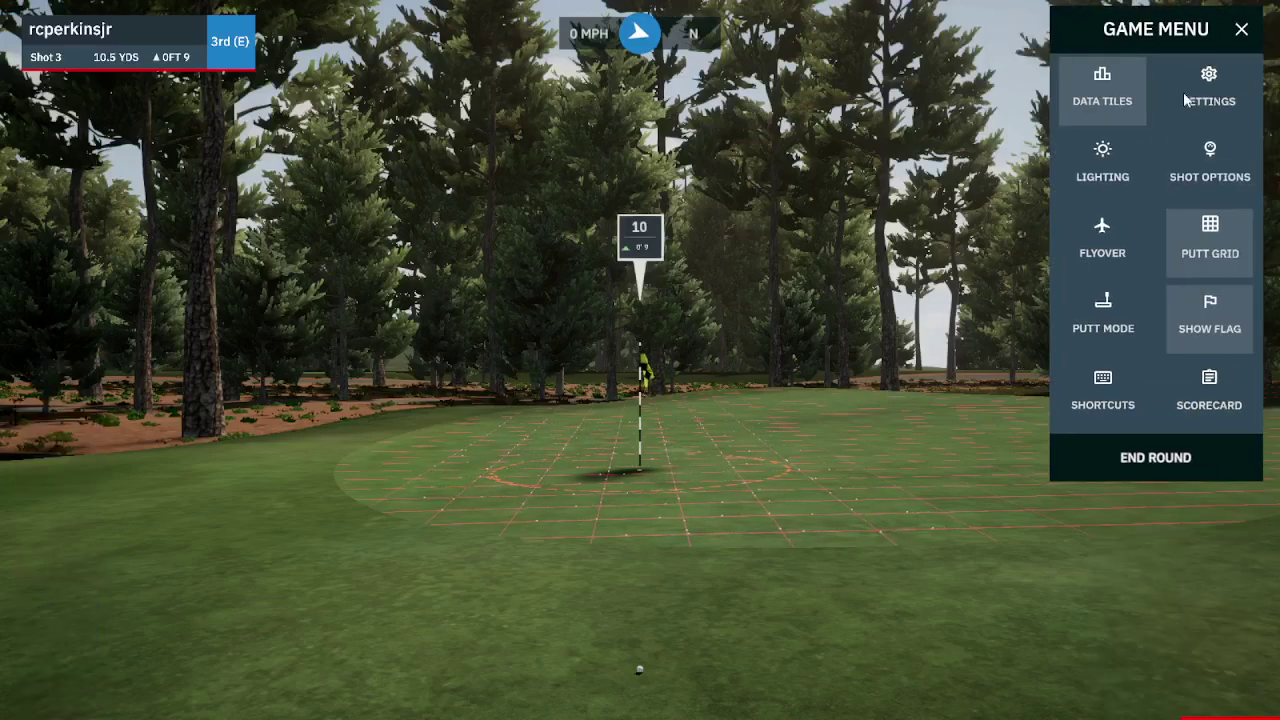
click(1185, 88)
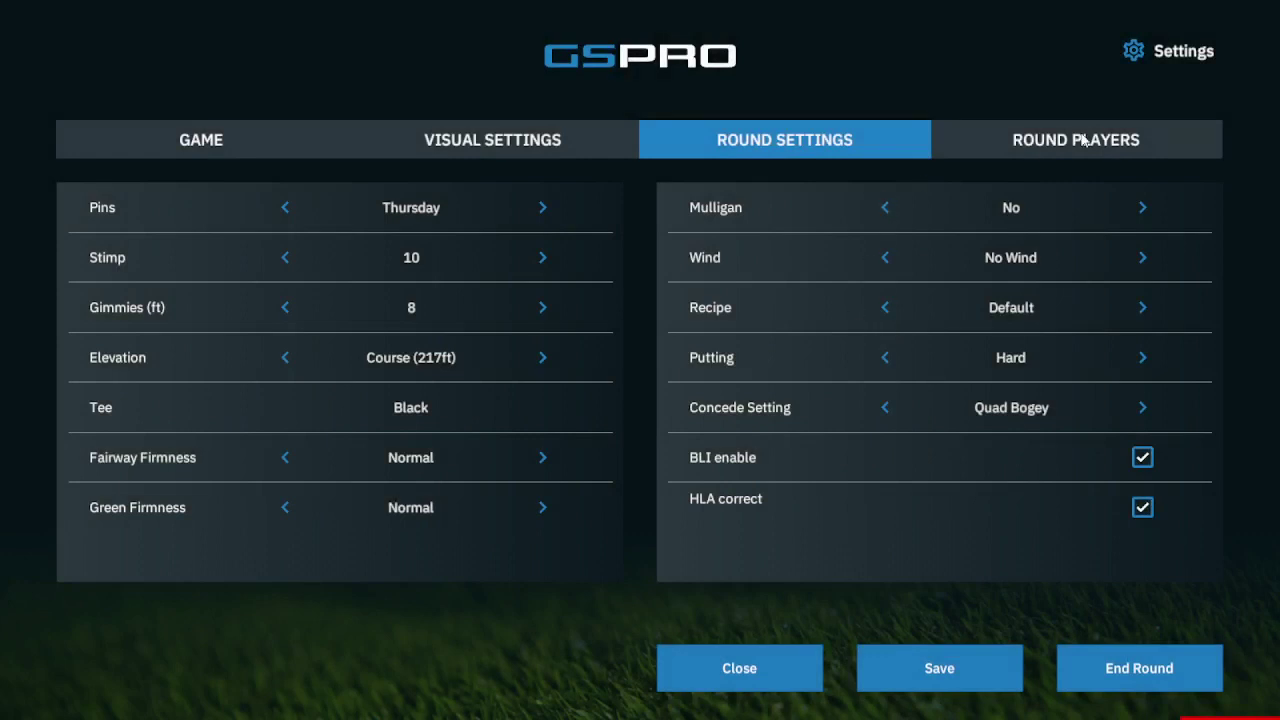
click(457, 155)
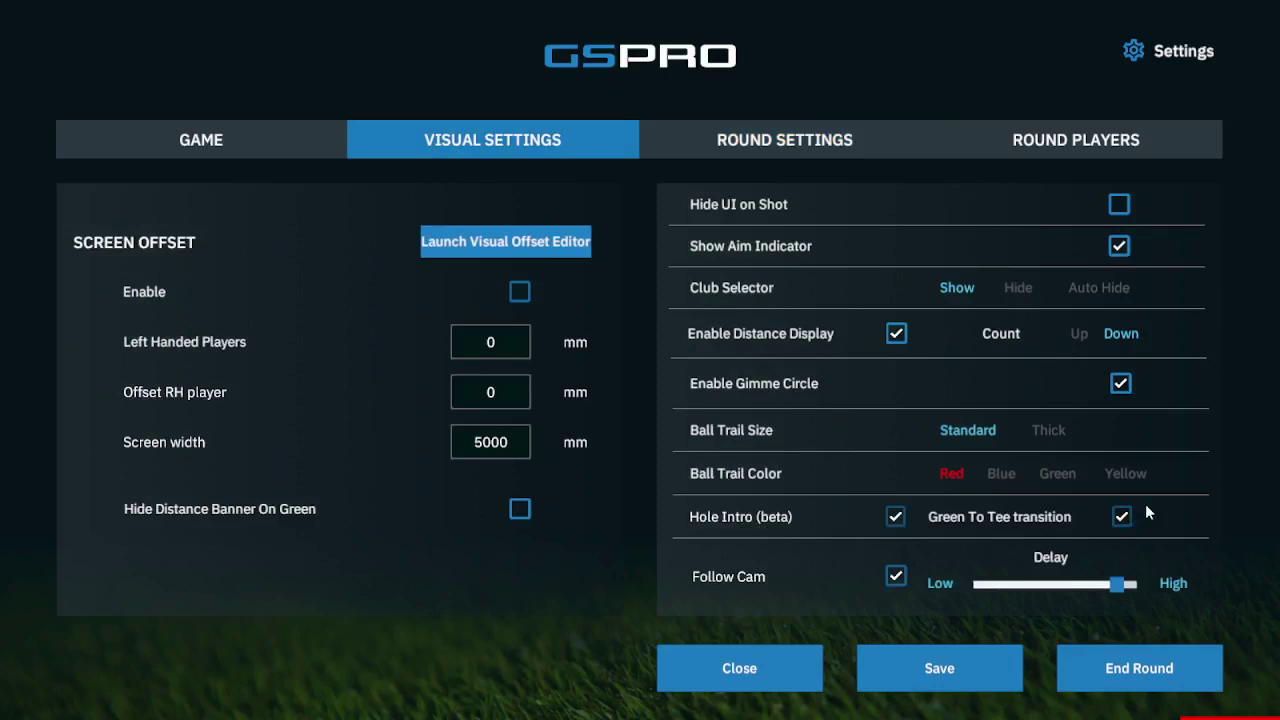
click(805, 669)
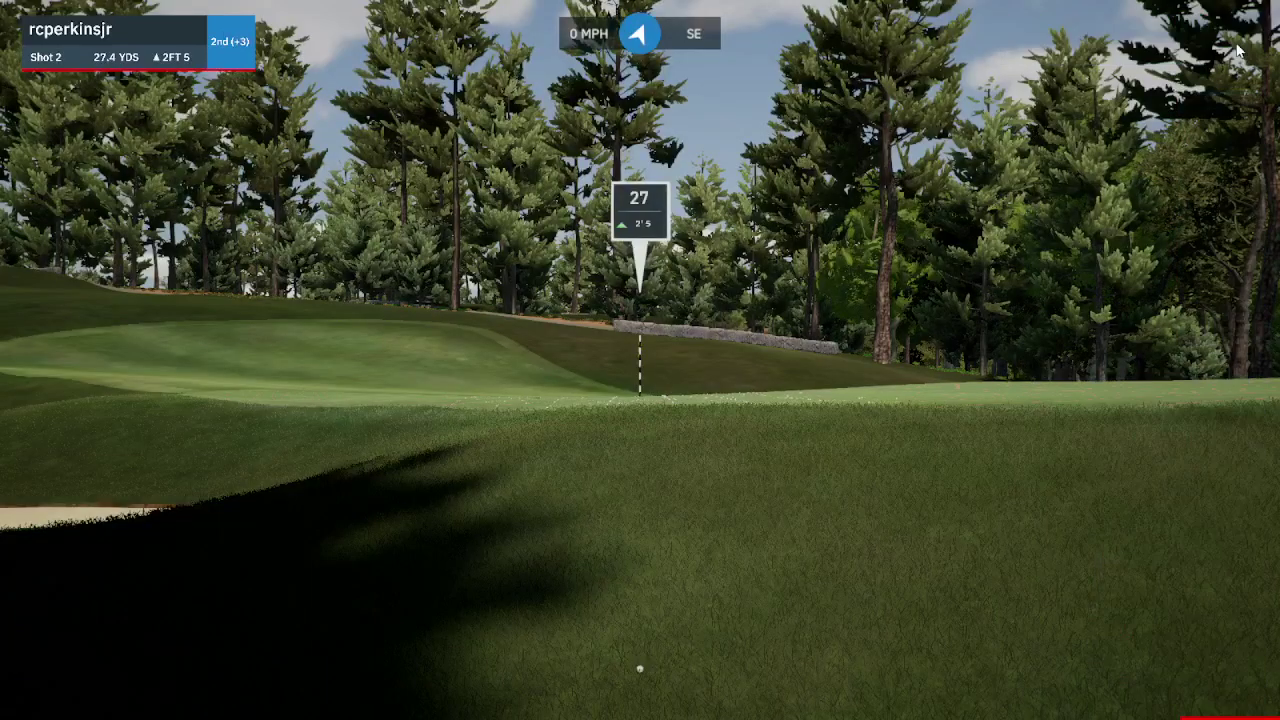
click(1239, 44)
click(1213, 90)
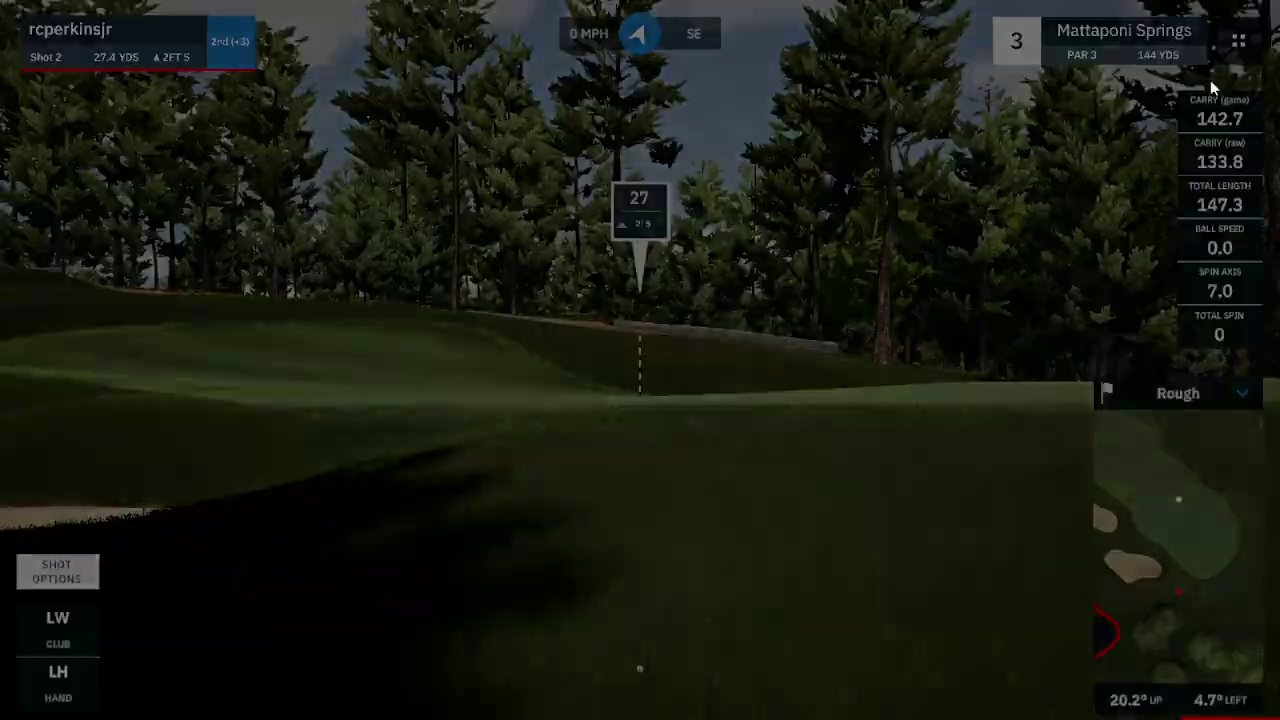
click(547, 145)
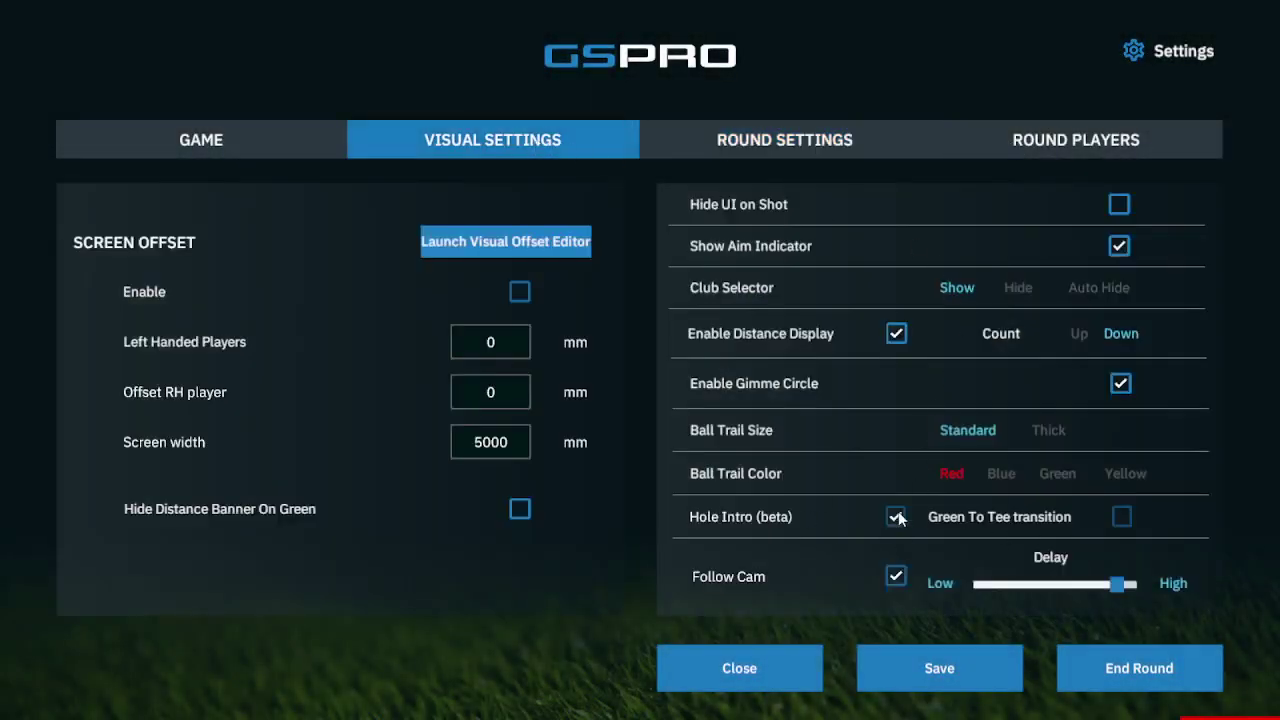
click(762, 668)
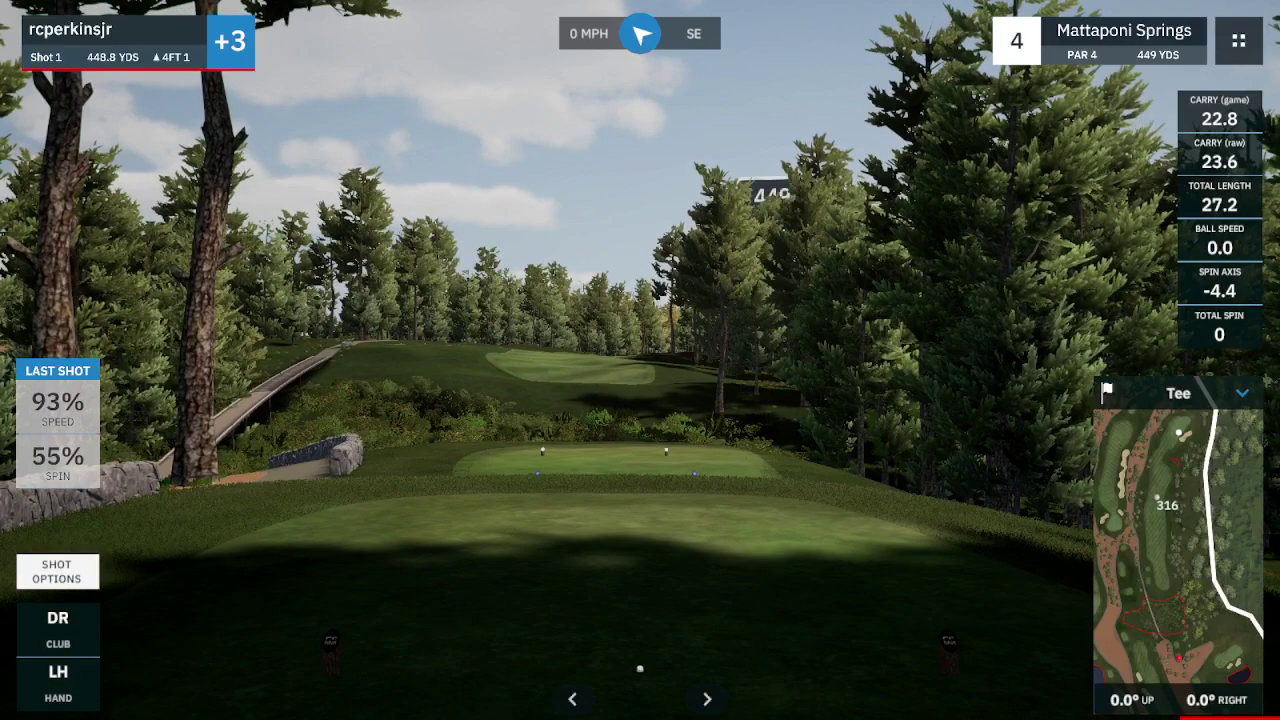
Save settings with Show Aim Indicator off, shift the aim point up and right, then reopen Settings
key(Escape)
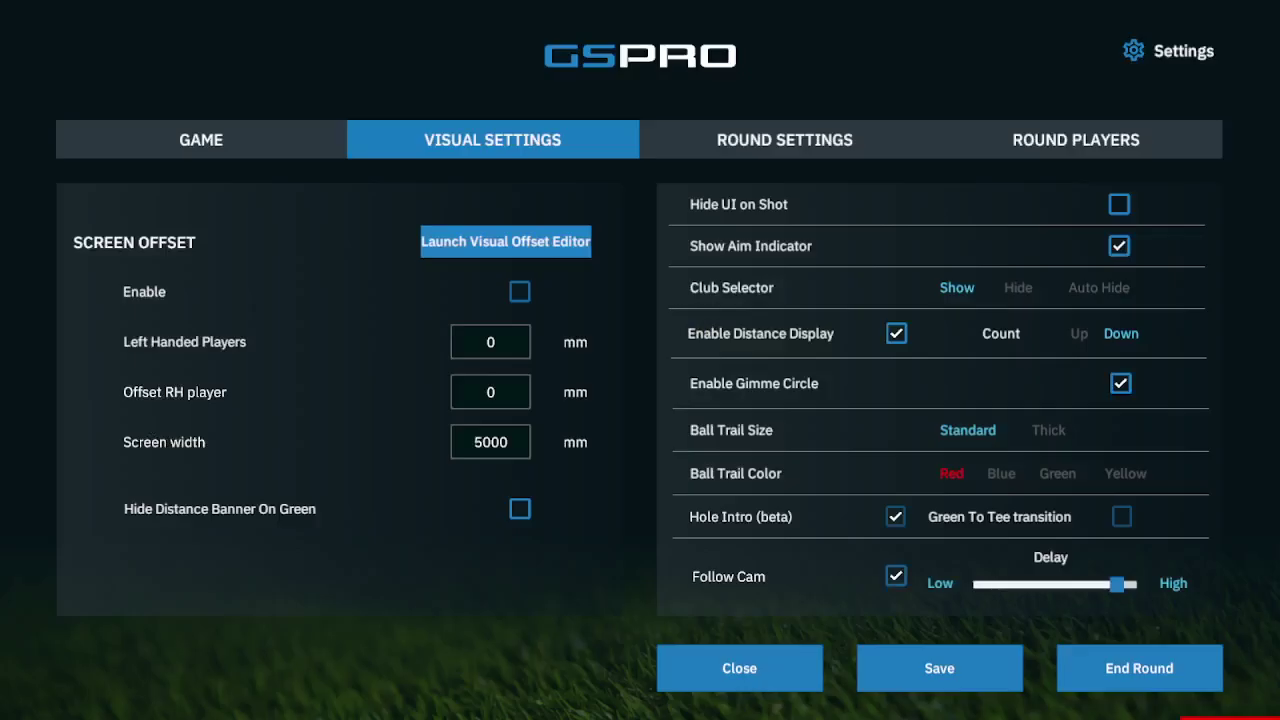
click(978, 677)
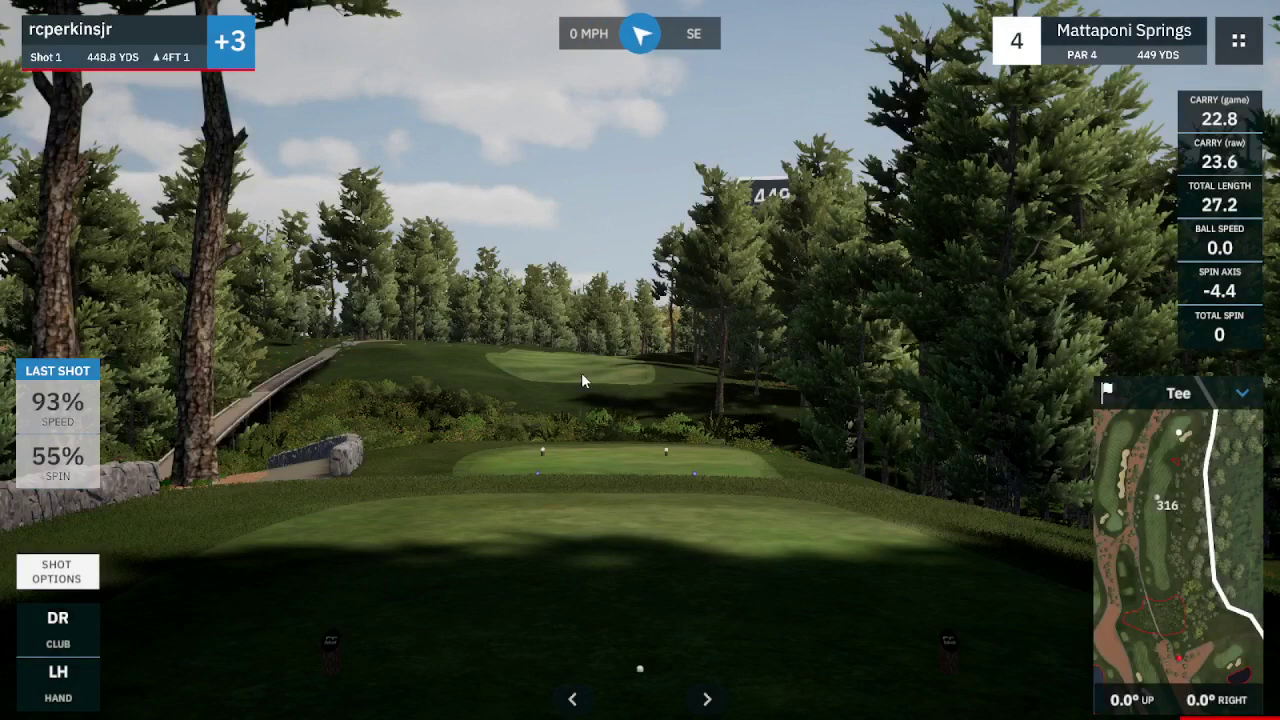
drag(1138, 539, 1160, 503)
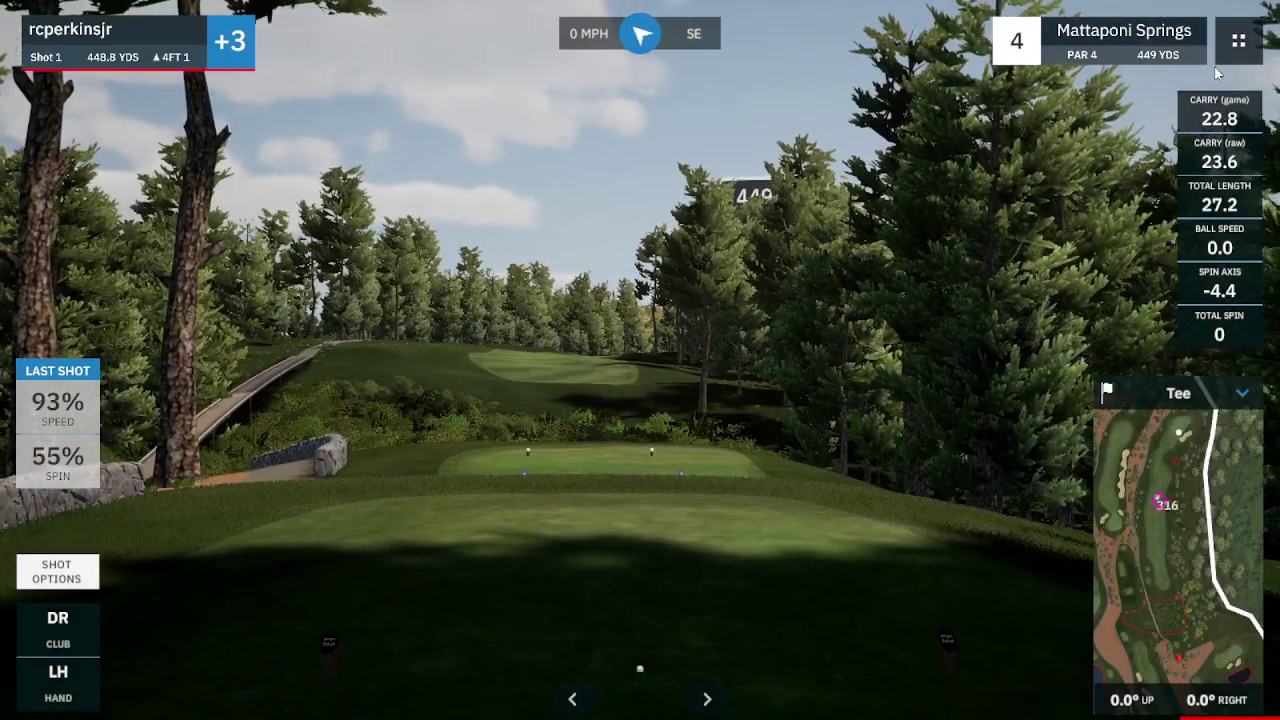
click(1238, 40)
click(1206, 98)
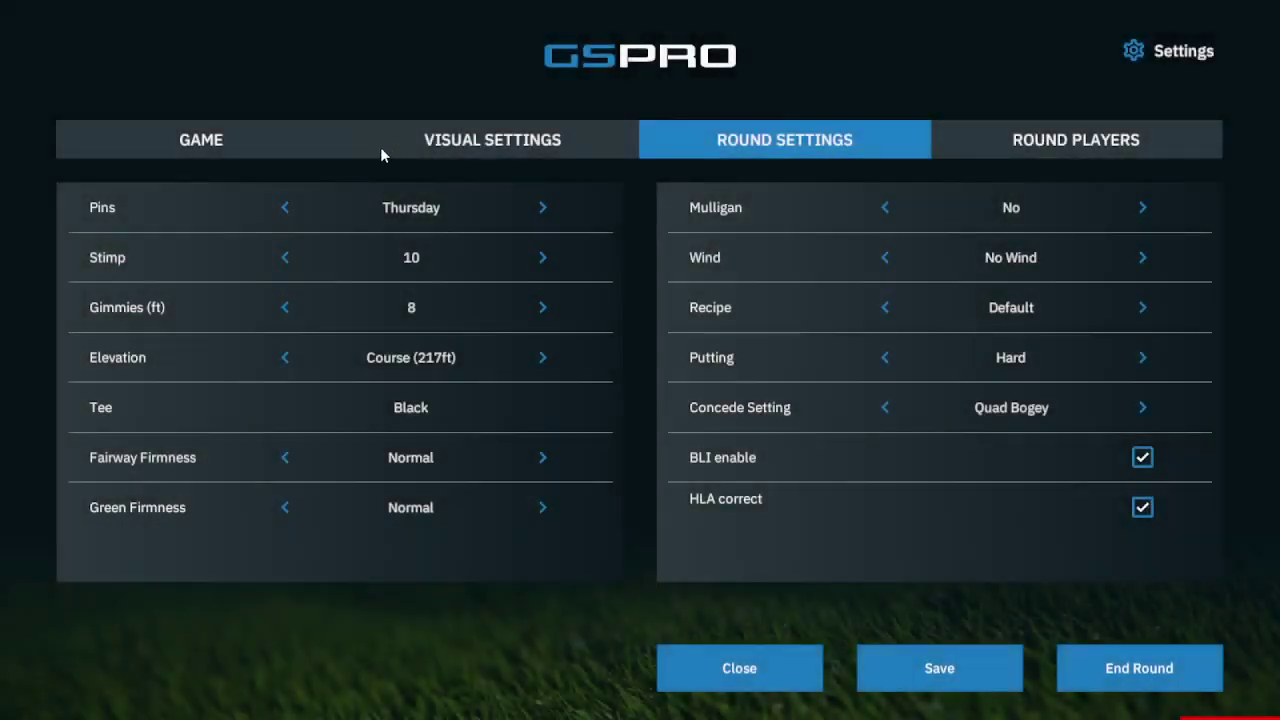
Re-enable Show Aim Indicator and save, then pull the aim point back closer to the tee
click(430, 142)
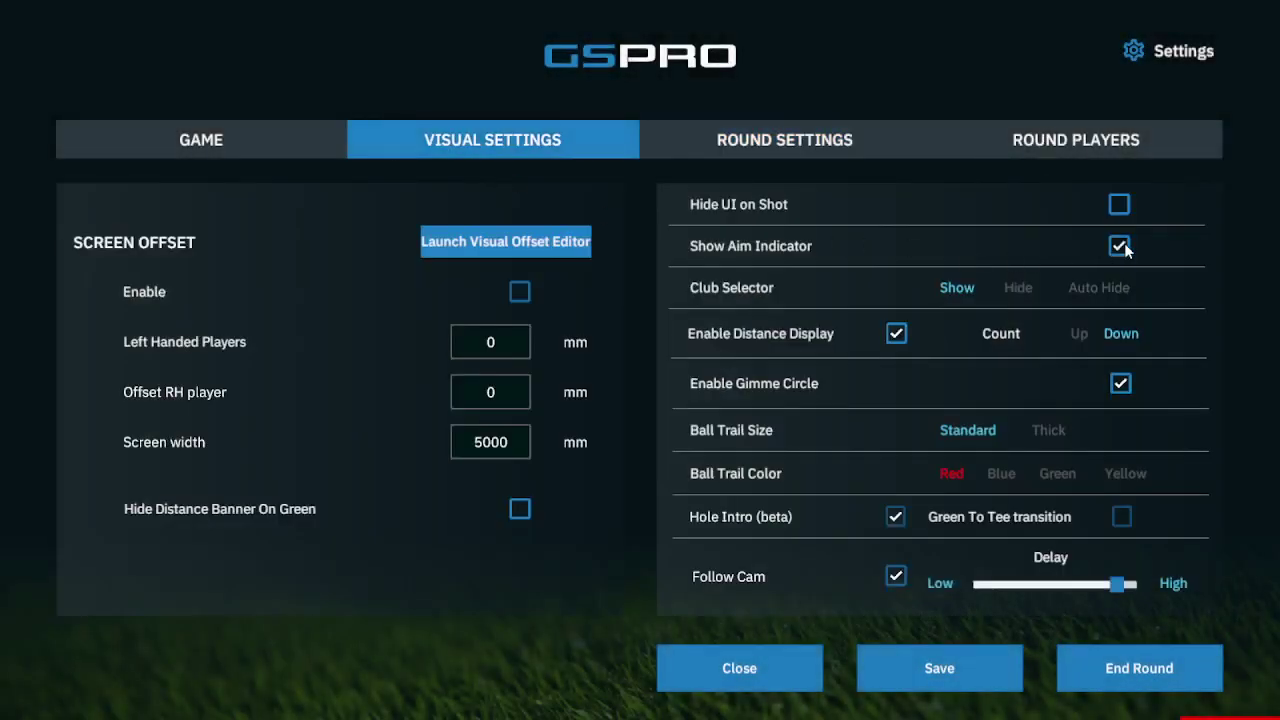
click(937, 668)
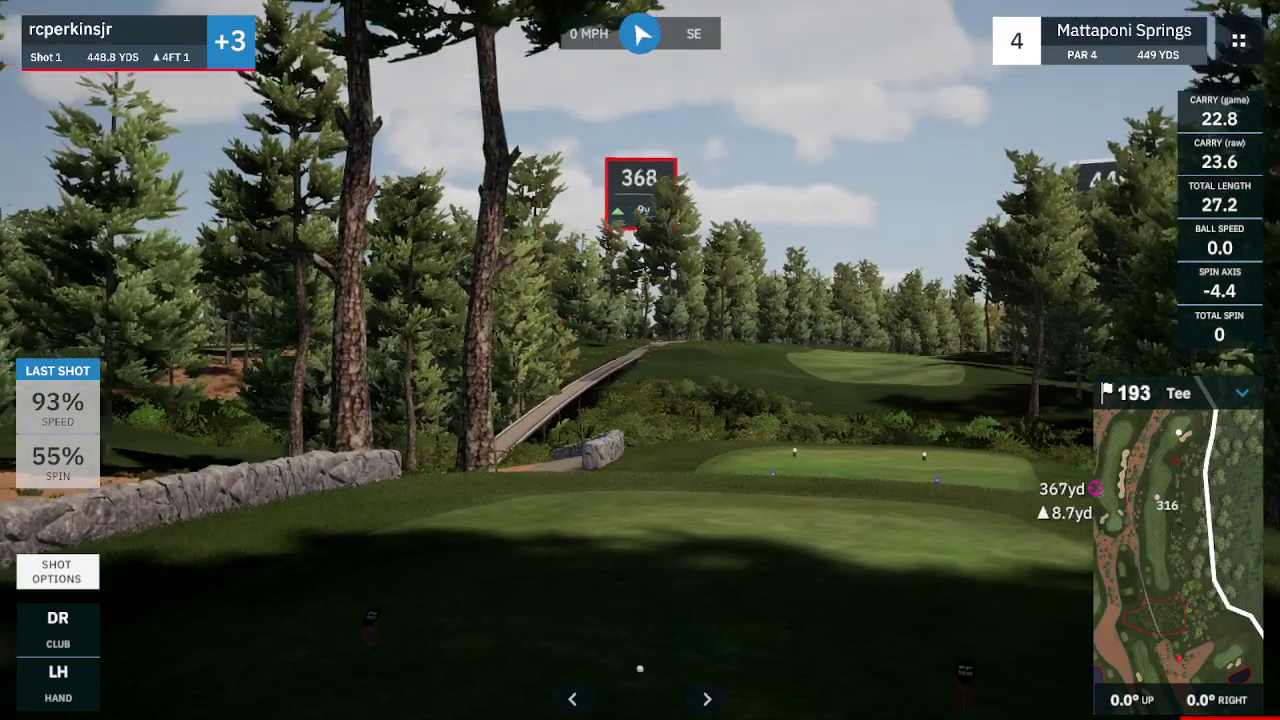
drag(1096, 488, 1162, 574)
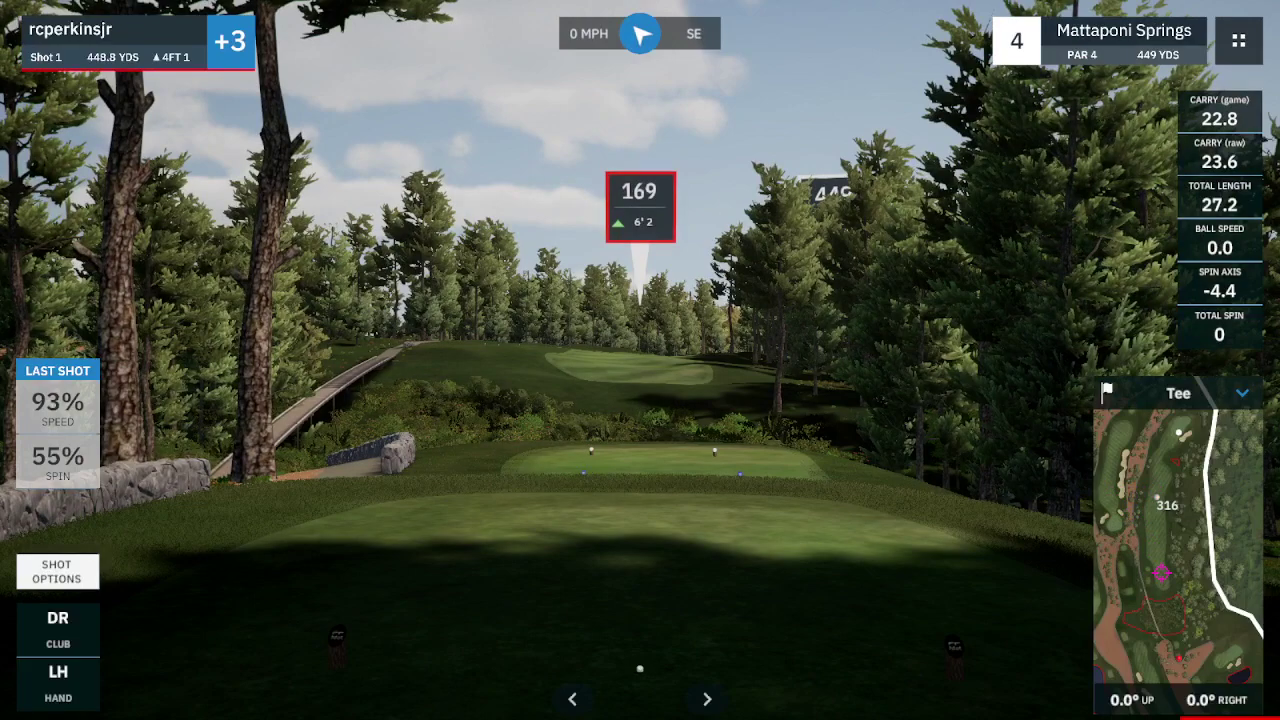
key(Escape)
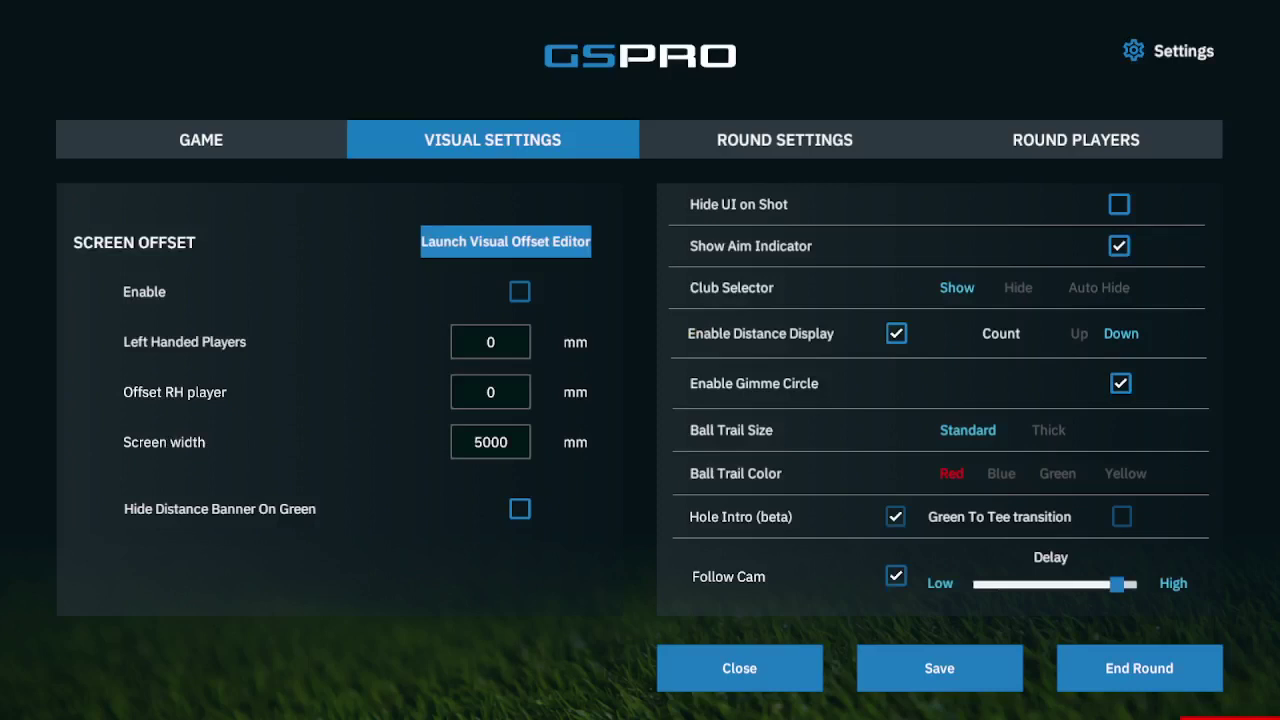
Set Club Selector to Hide and save, then return to Visual Settings
click(1018, 288)
click(925, 668)
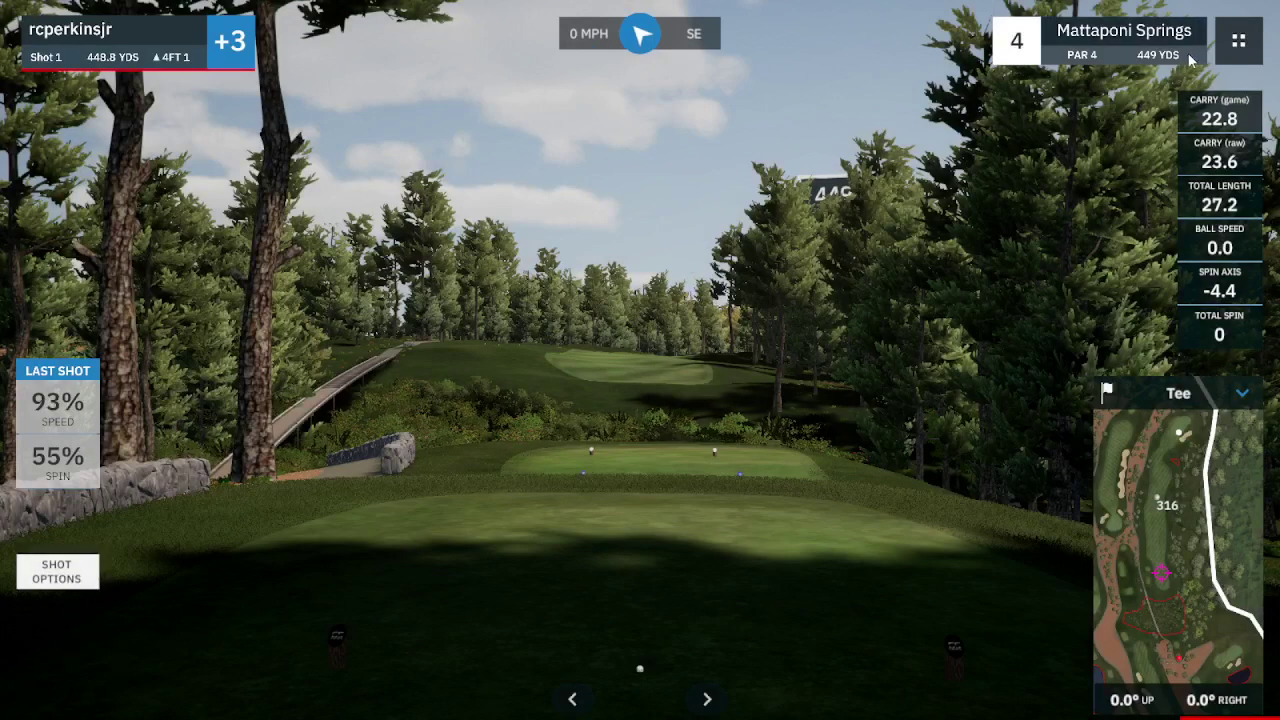
click(1237, 42)
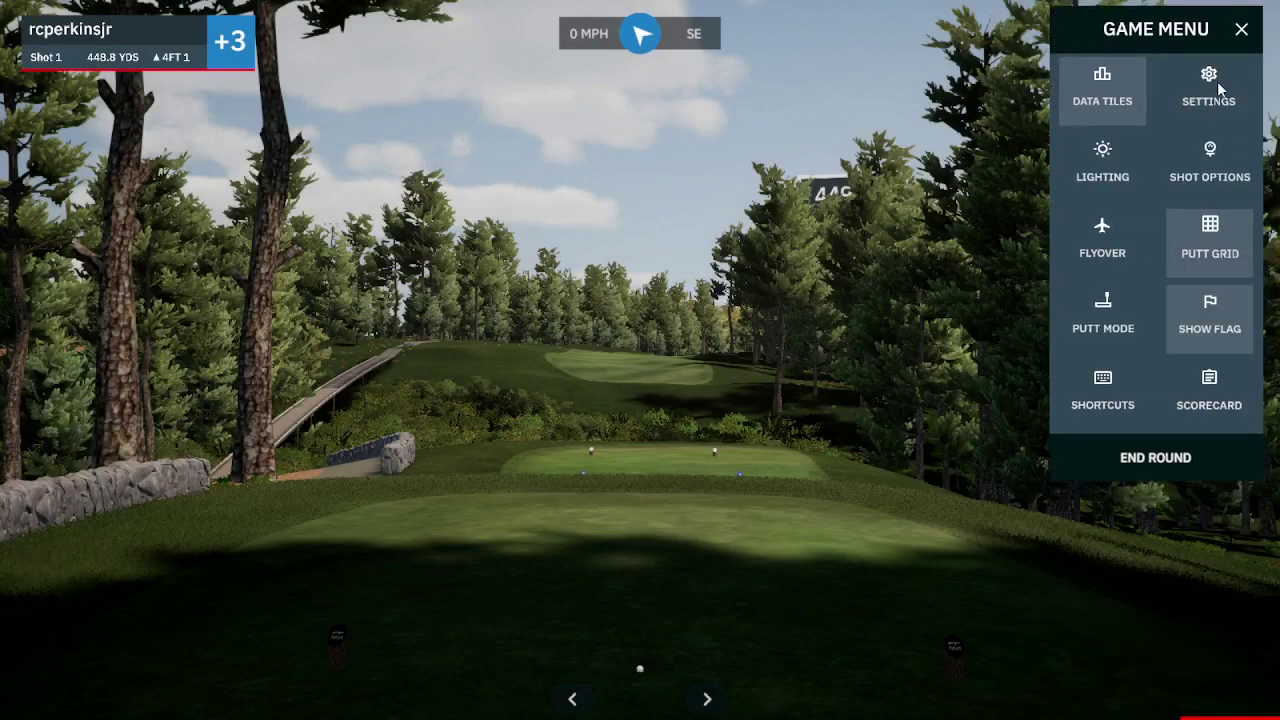
click(1217, 81)
click(500, 126)
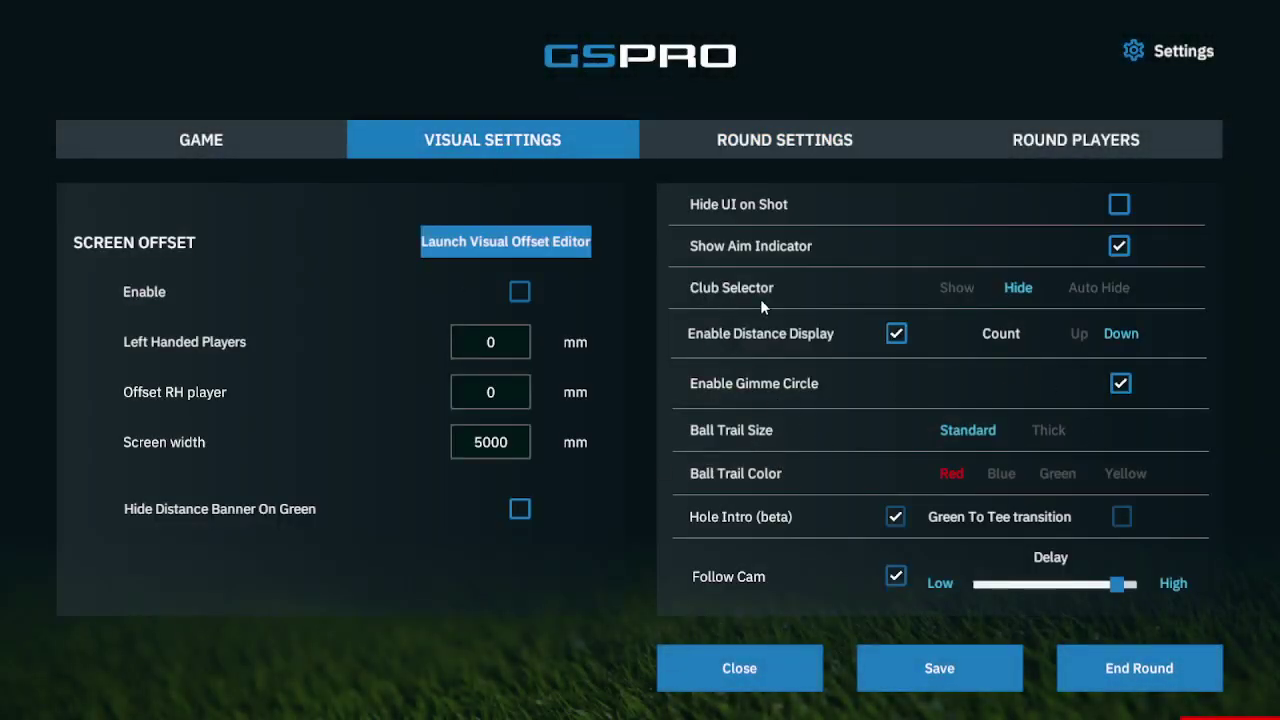
Set Club Selector back to Show, save, and test opening and closing the club grid
click(954, 288)
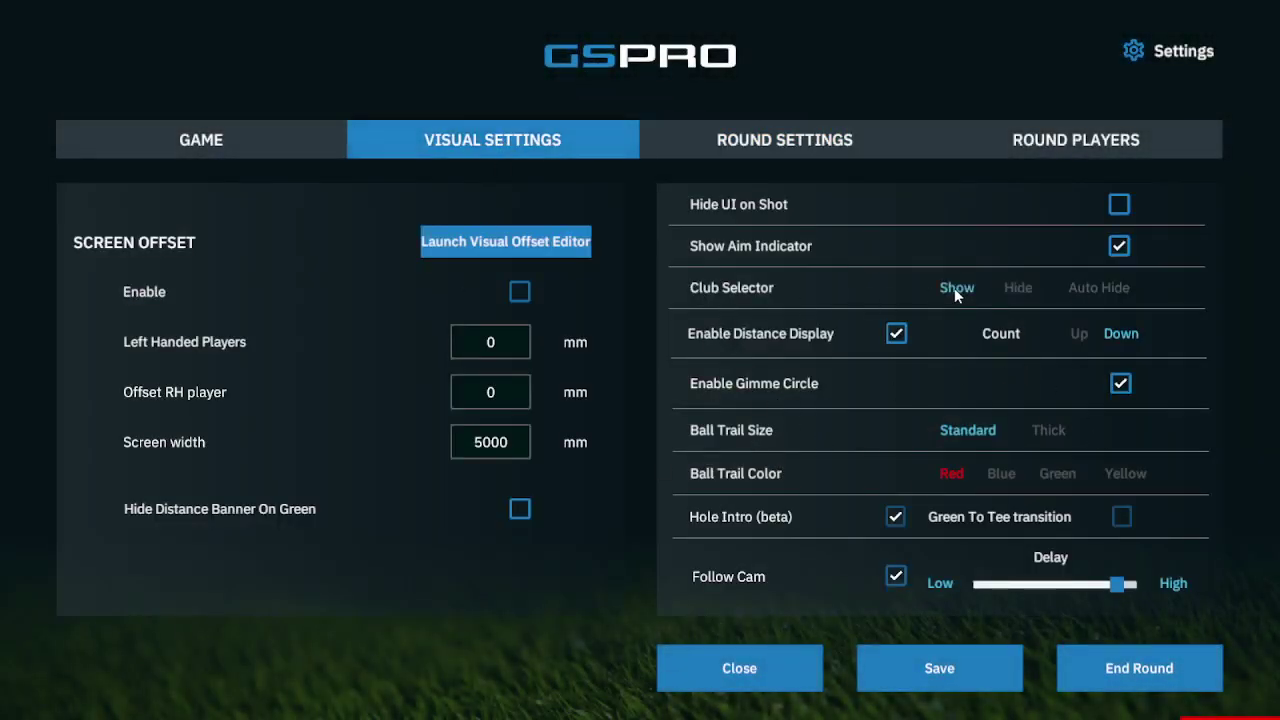
click(926, 664)
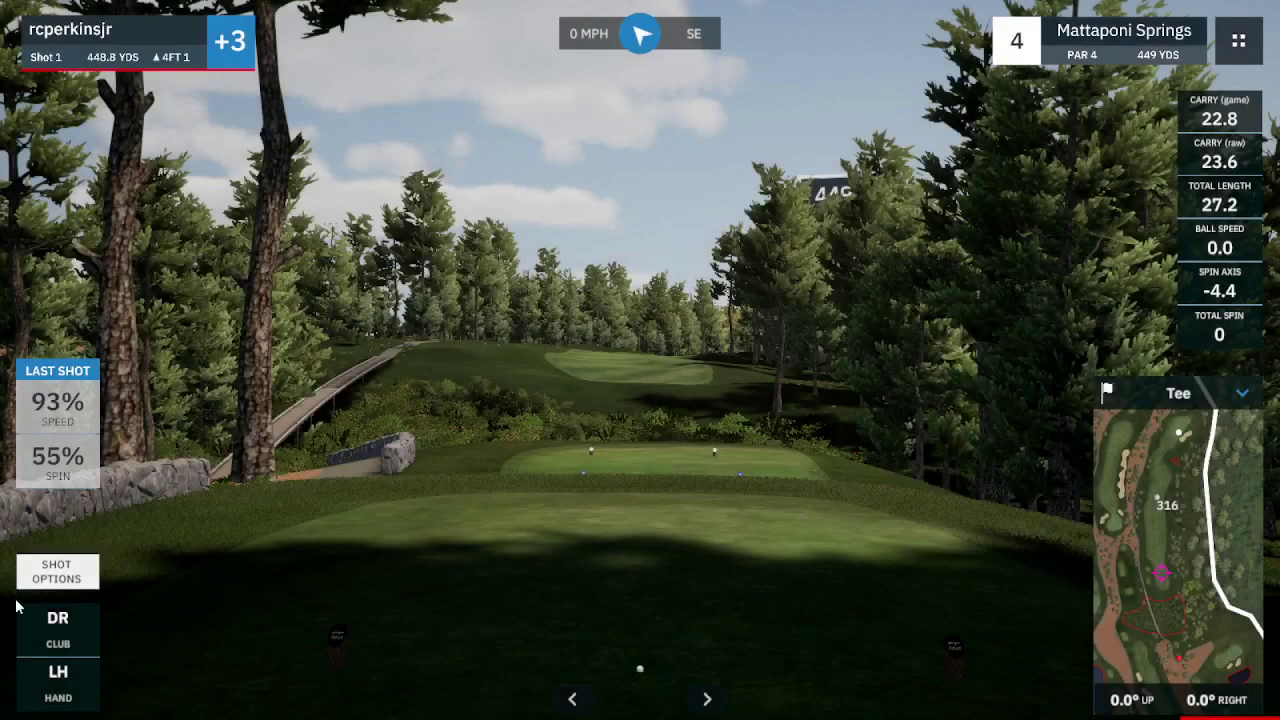
click(58, 624)
click(58, 624)
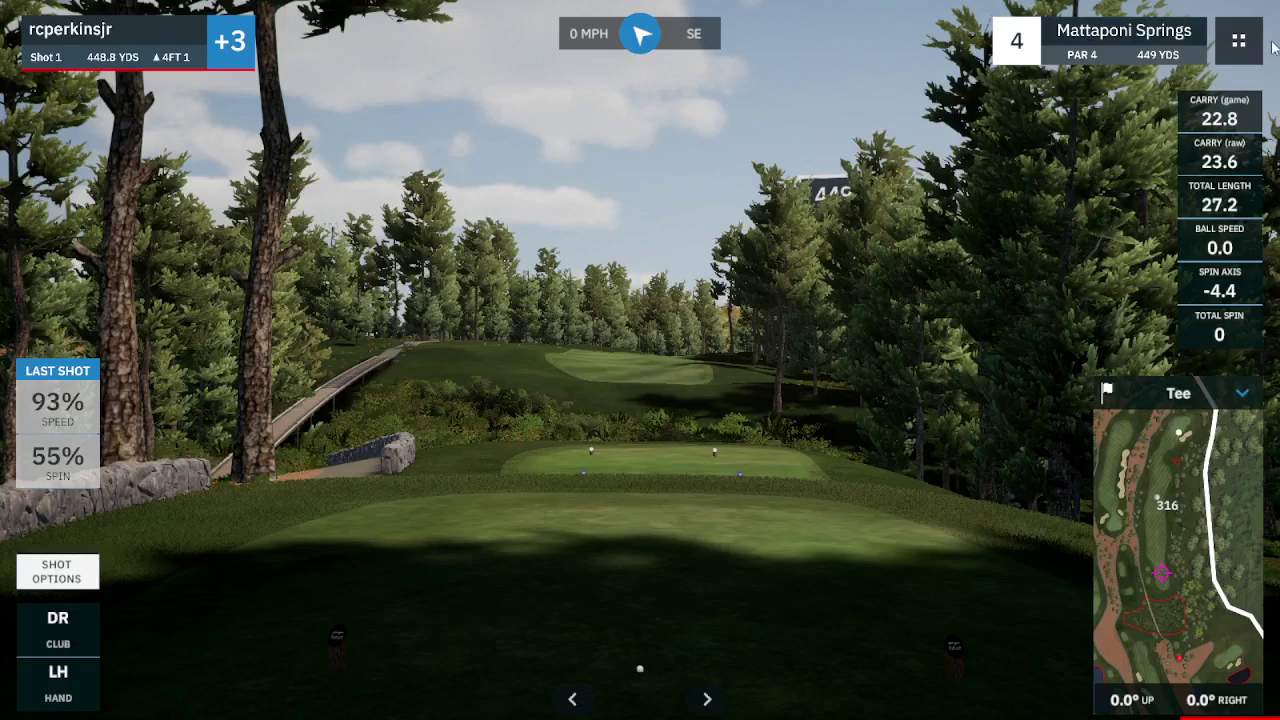
Set Club Selector to Auto Hide in Visual Settings and save
click(1242, 42)
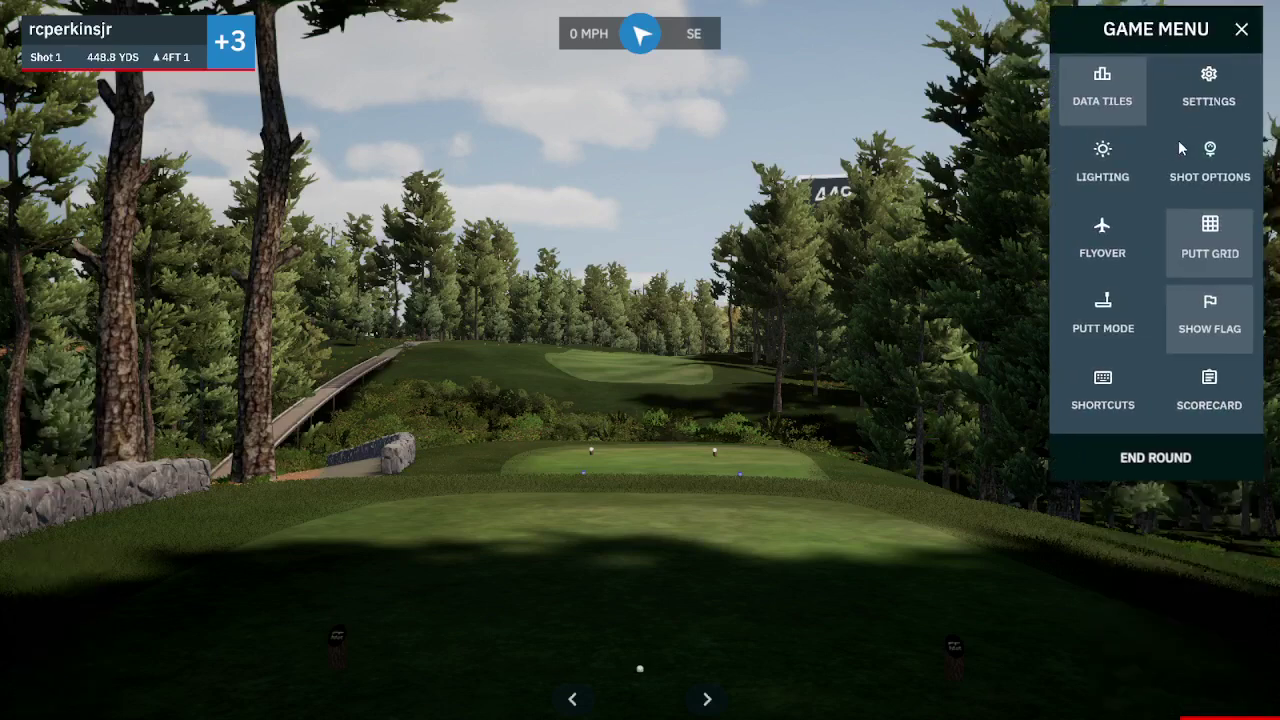
click(1209, 84)
click(466, 142)
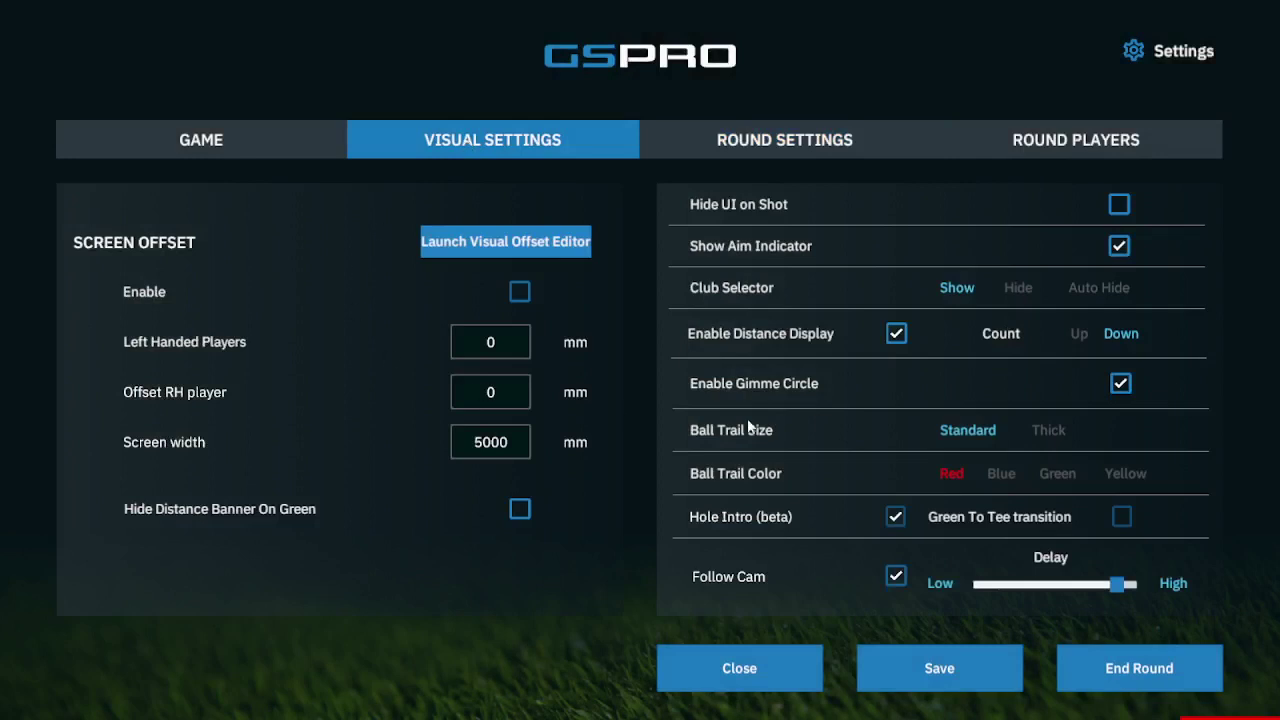
click(1104, 289)
click(920, 669)
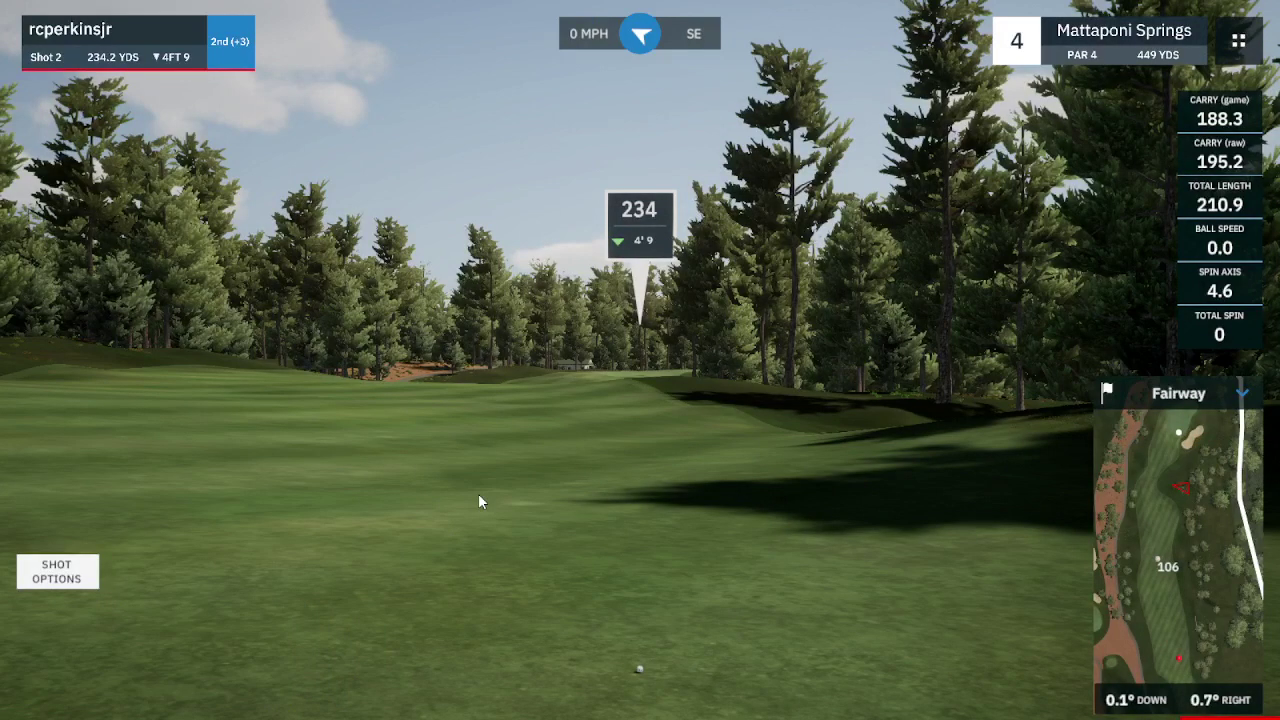
click(1238, 42)
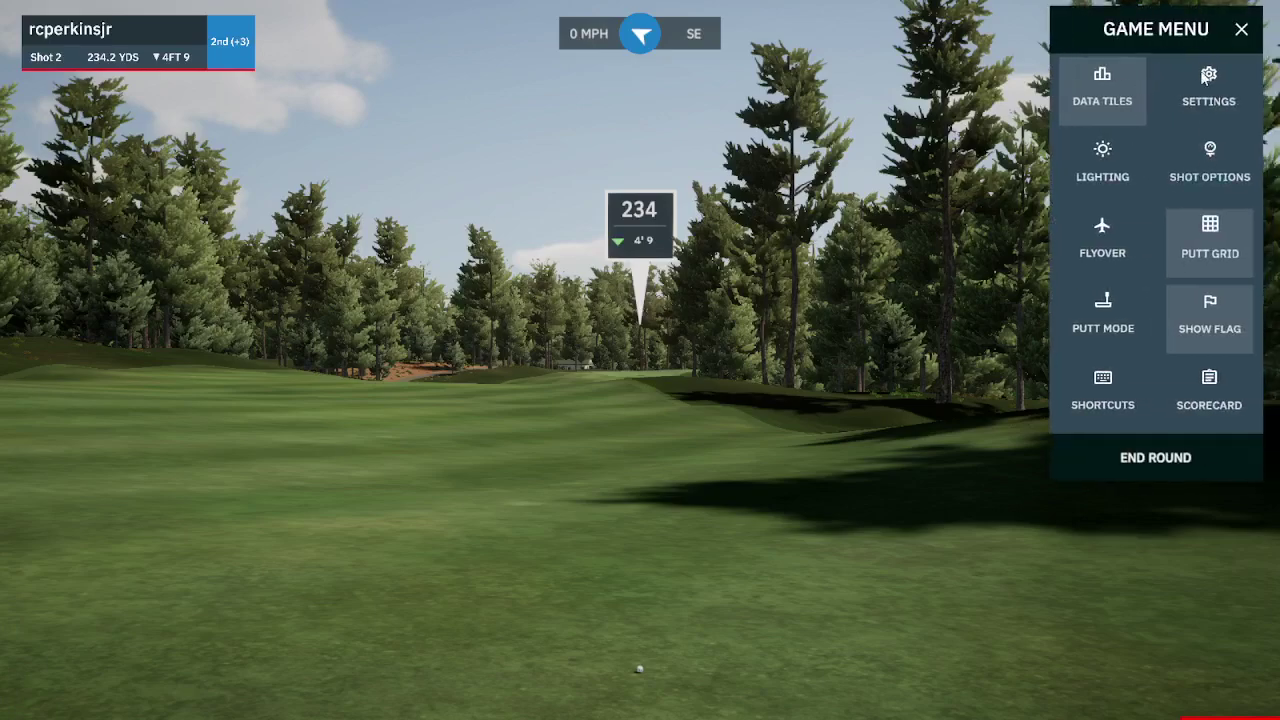
Switch Club Selector from Auto Hide to Hide in Visual Settings and save
click(1207, 80)
click(398, 154)
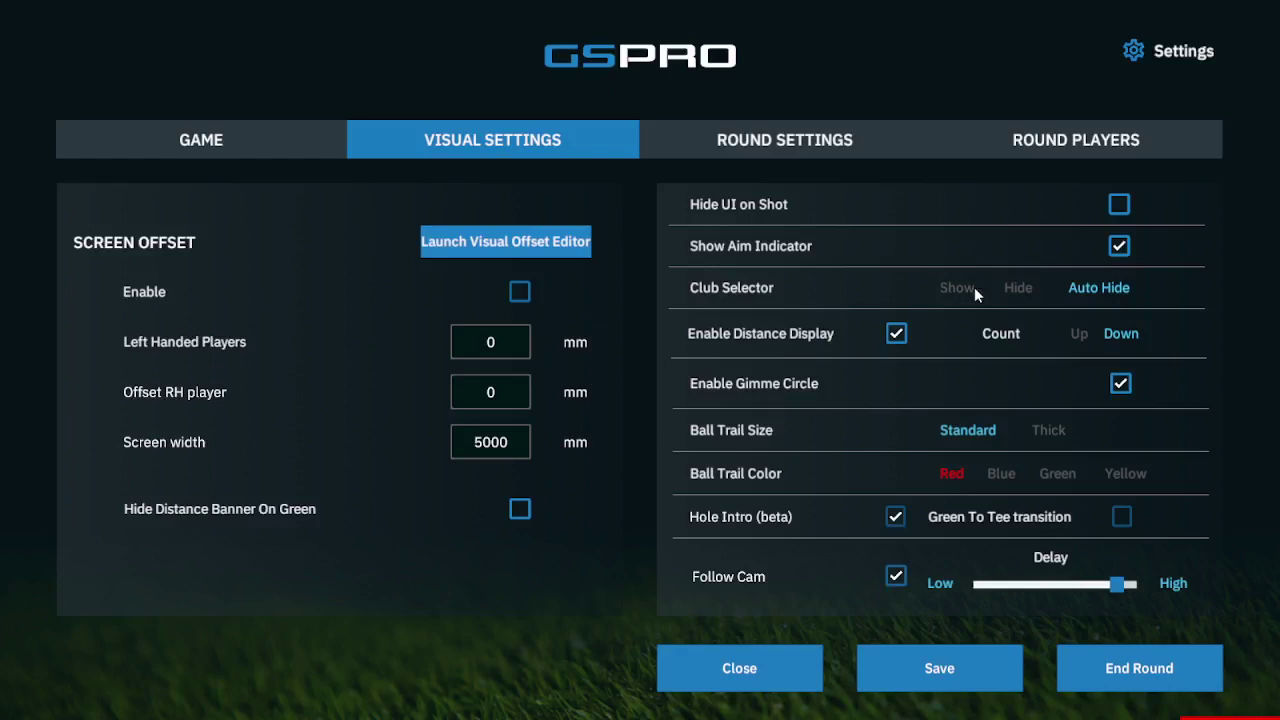
click(1016, 289)
click(939, 672)
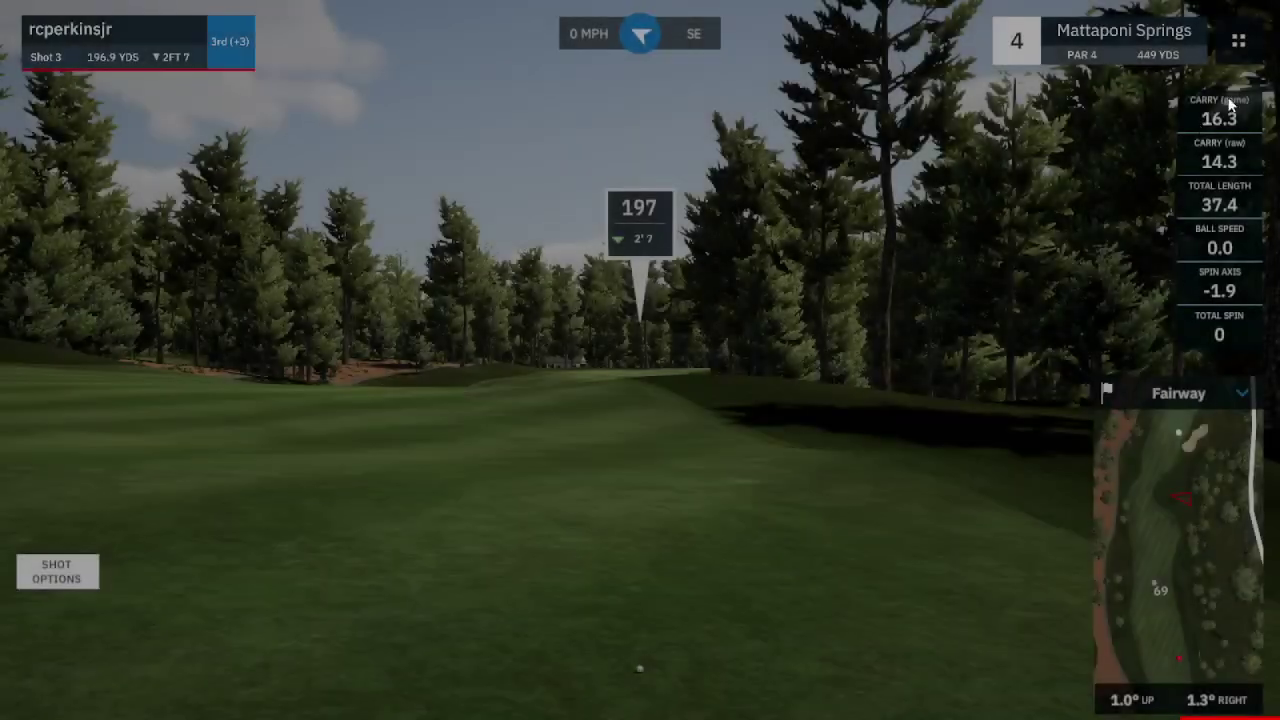
View Visual Settings from the Game Menu, then leave them to continue the round
click(1238, 40)
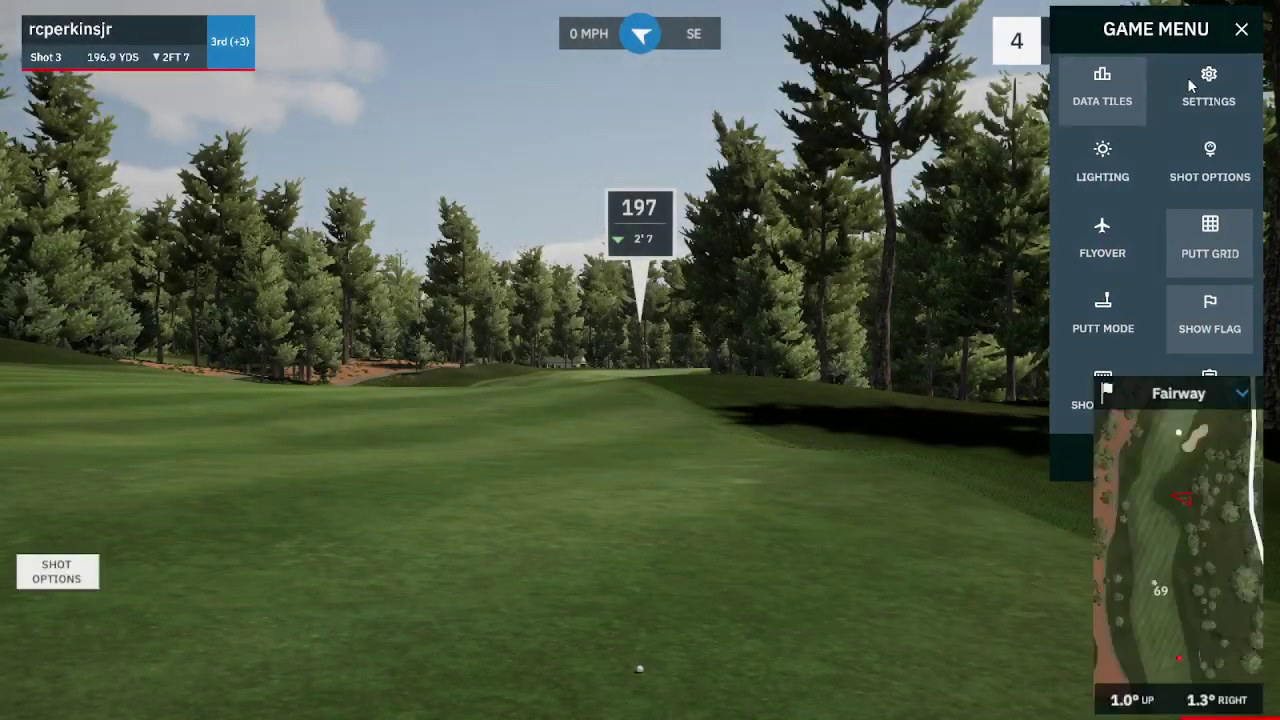
click(1188, 85)
click(457, 145)
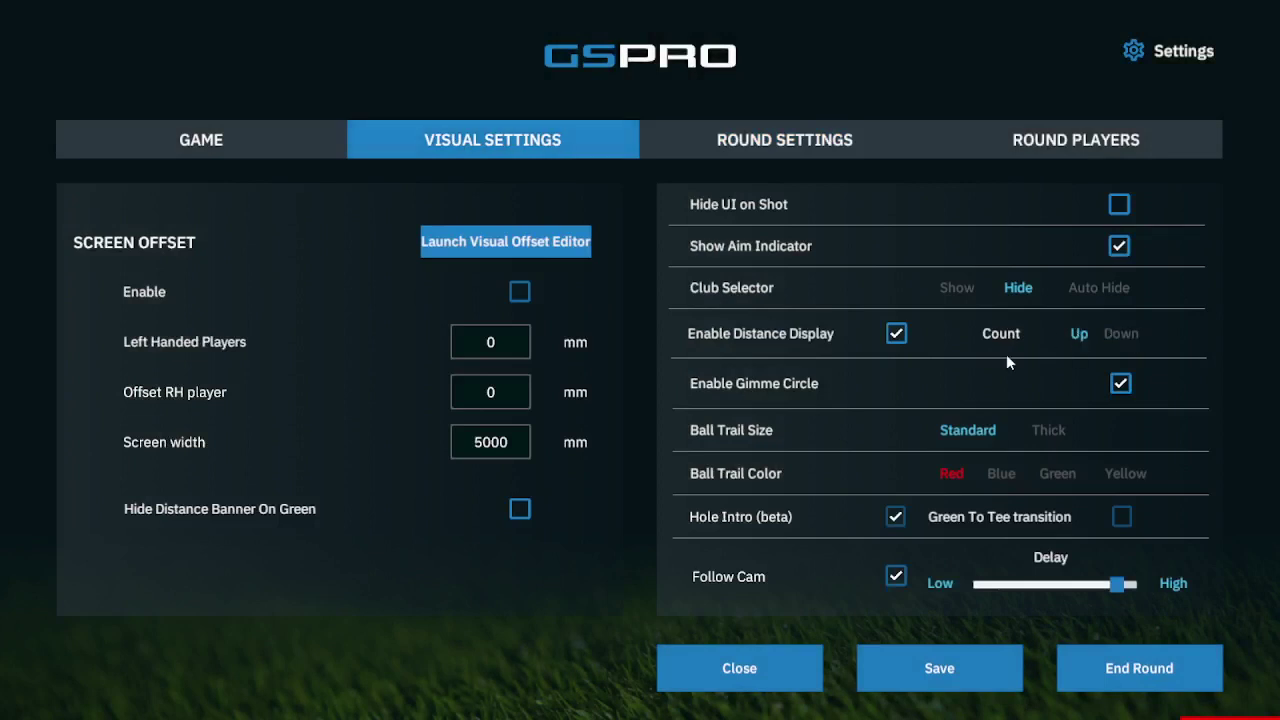
click(929, 672)
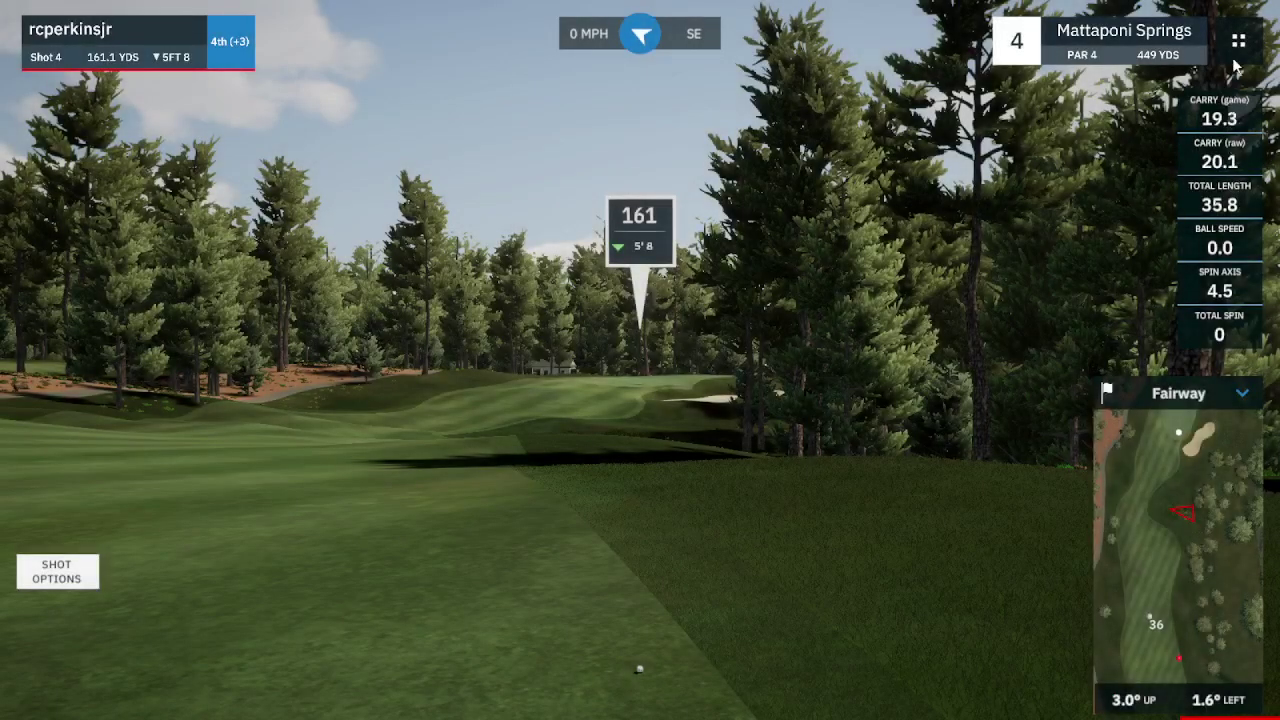
Set Distance Display Count to Down and save, then aim the shot near the green
click(1238, 41)
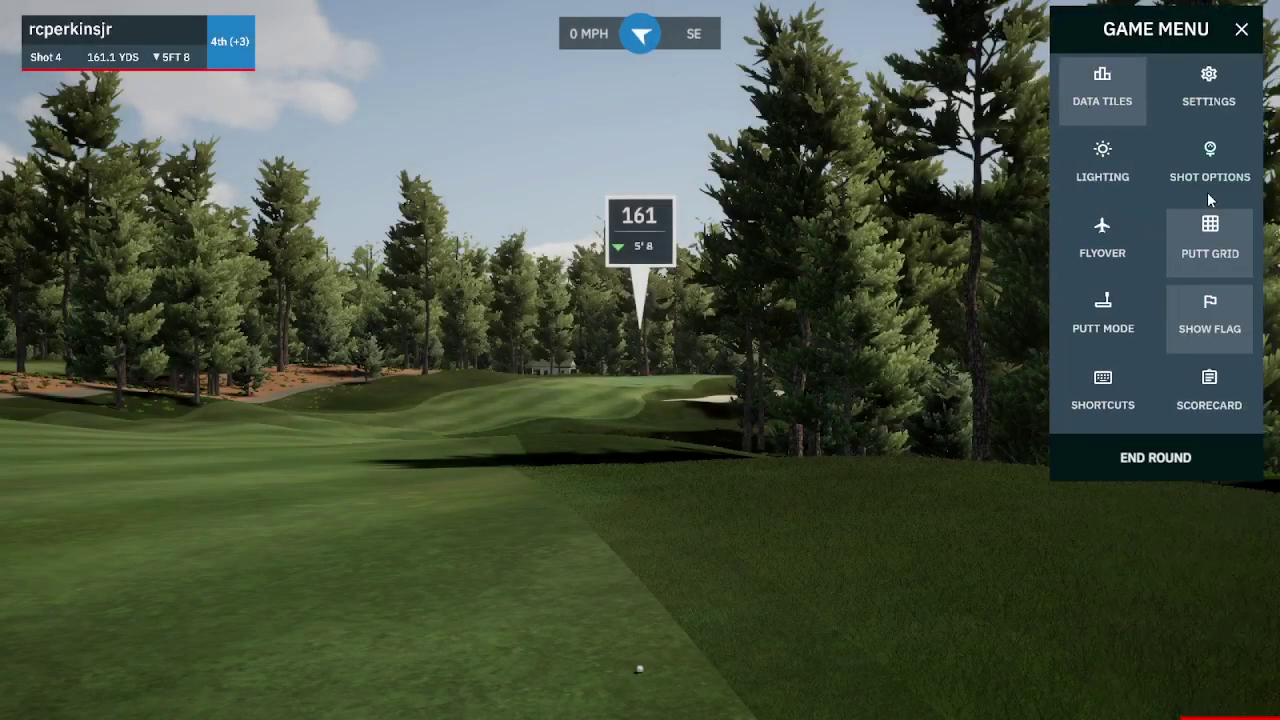
click(1208, 85)
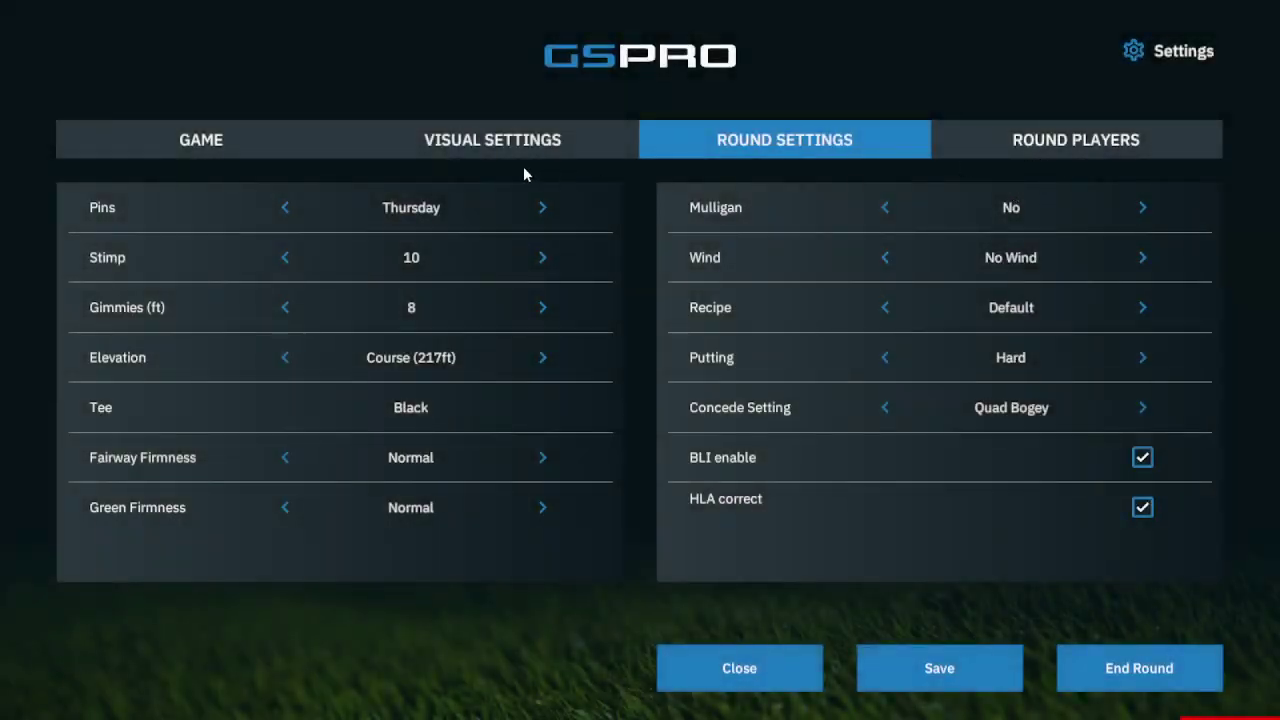
click(504, 143)
click(1120, 333)
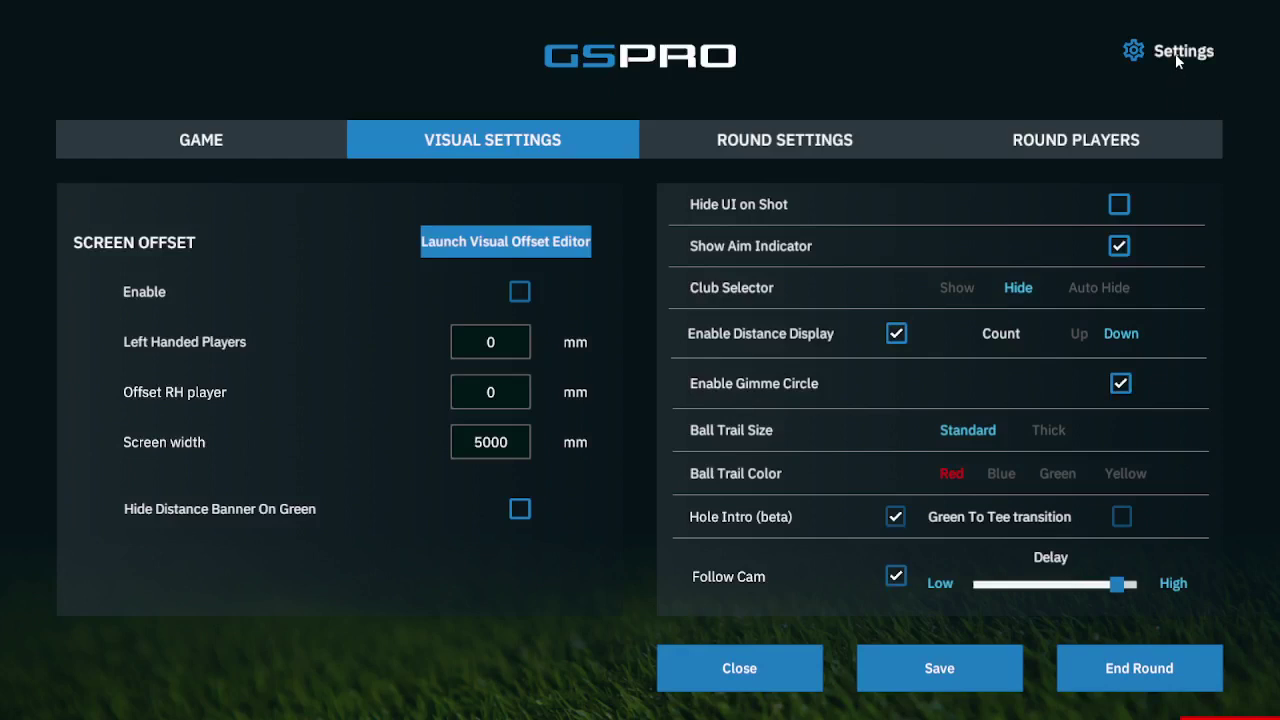
click(922, 670)
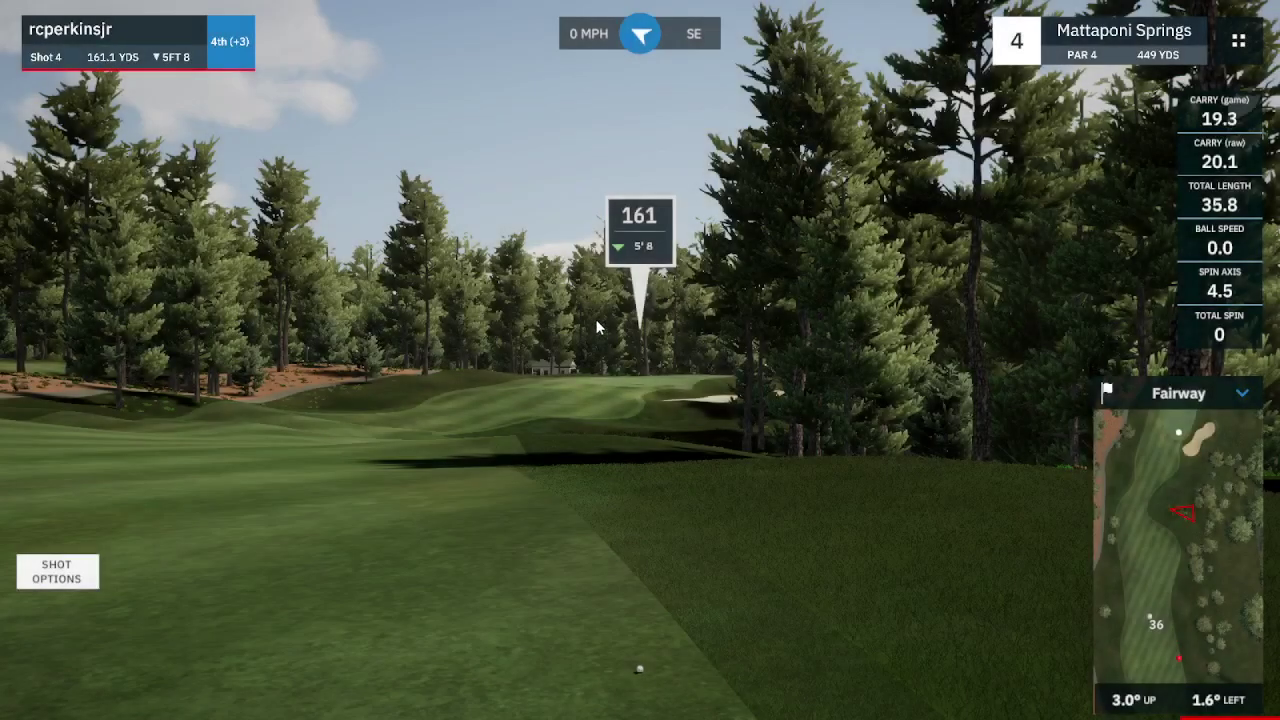
click(1176, 435)
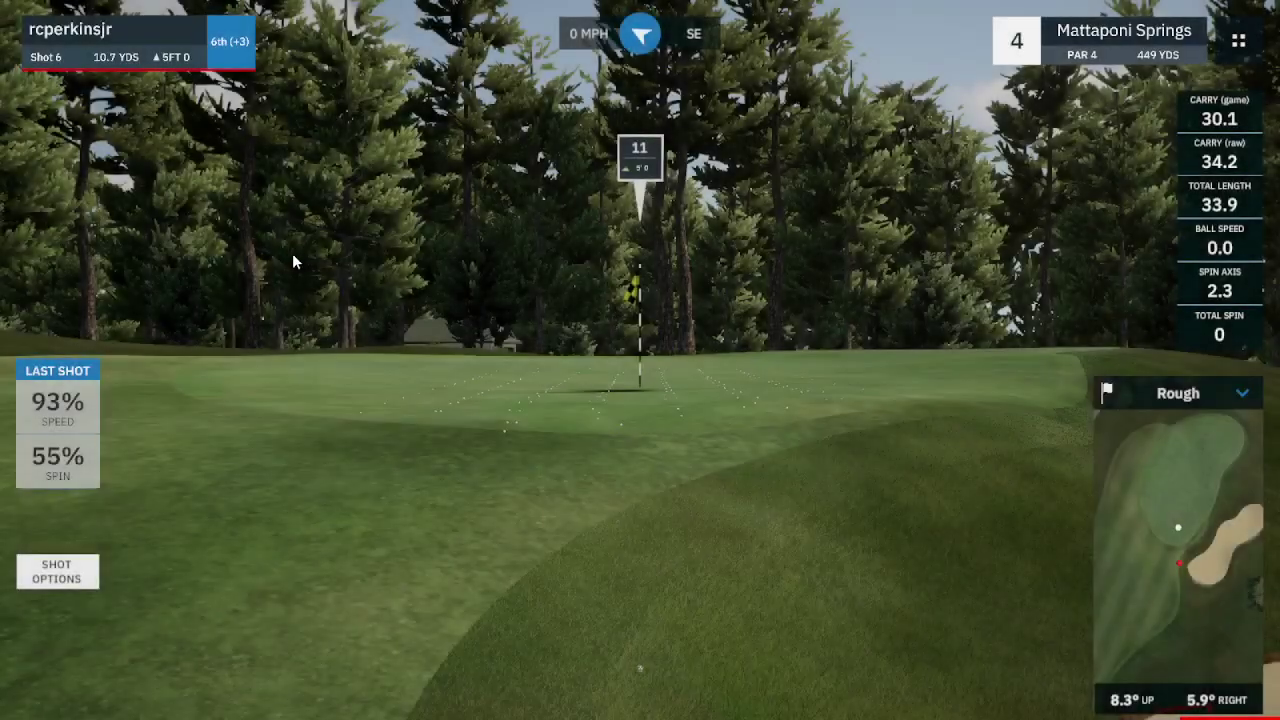
Set an aim point on the green, then review Visual Settings and save them unchanged
click(454, 397)
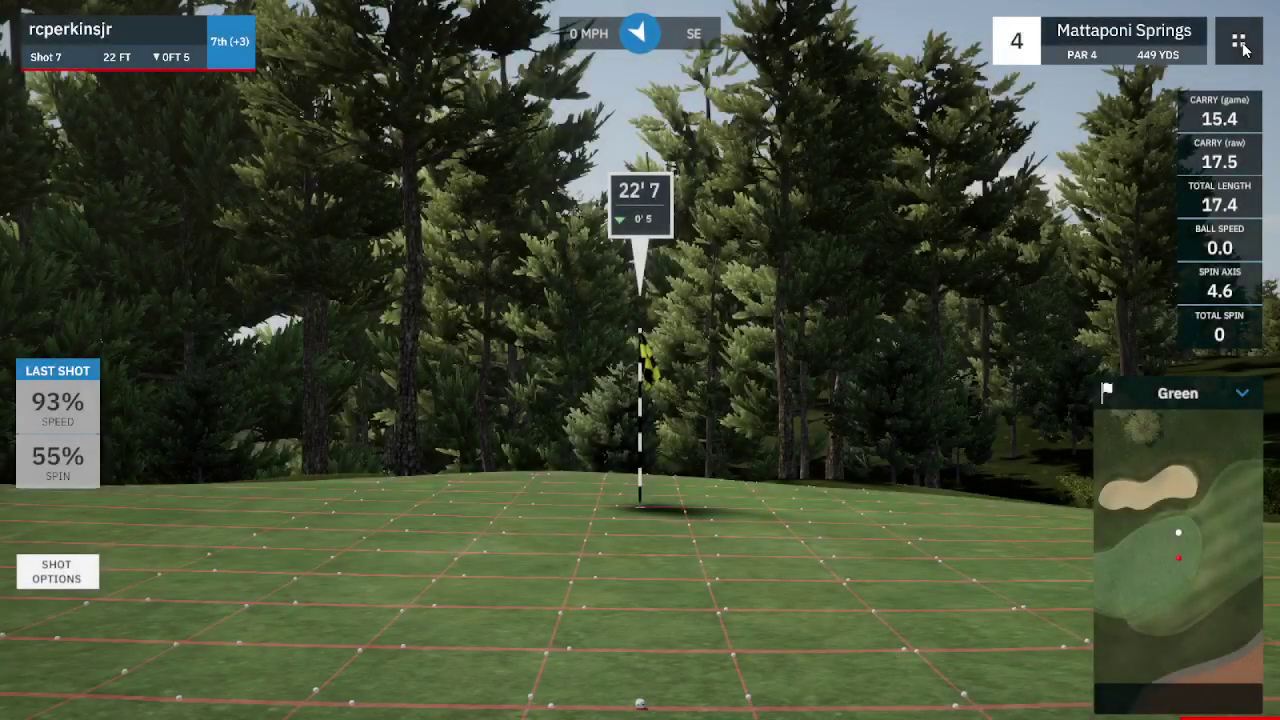
click(1240, 45)
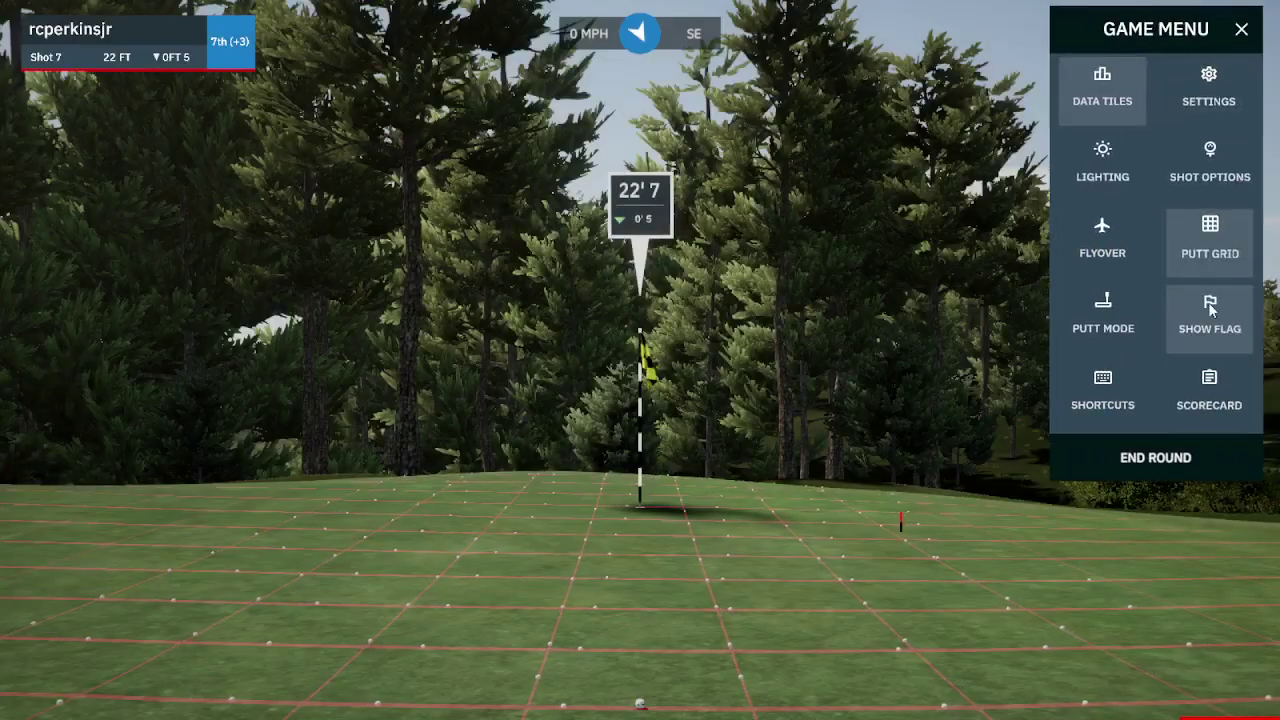
click(1209, 87)
click(466, 145)
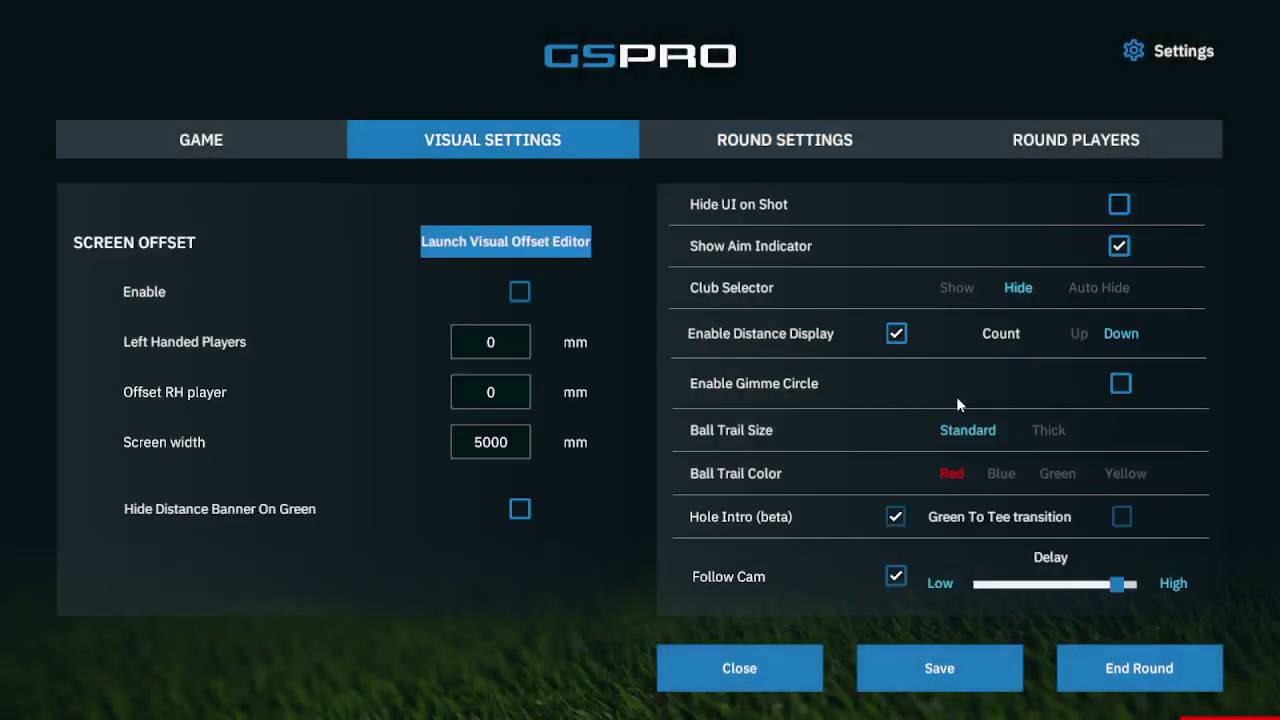
click(930, 668)
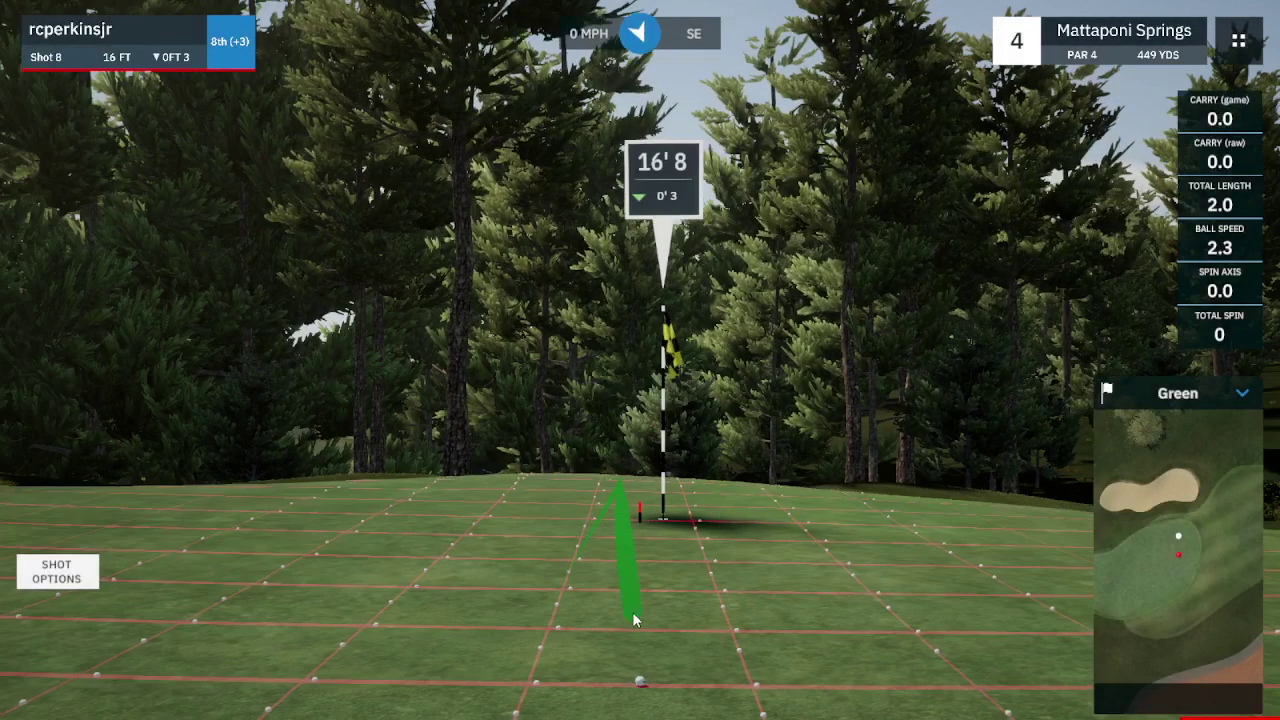
Drag the Follow Cam Delay in Visual Settings from near High to near Low and save
click(1238, 40)
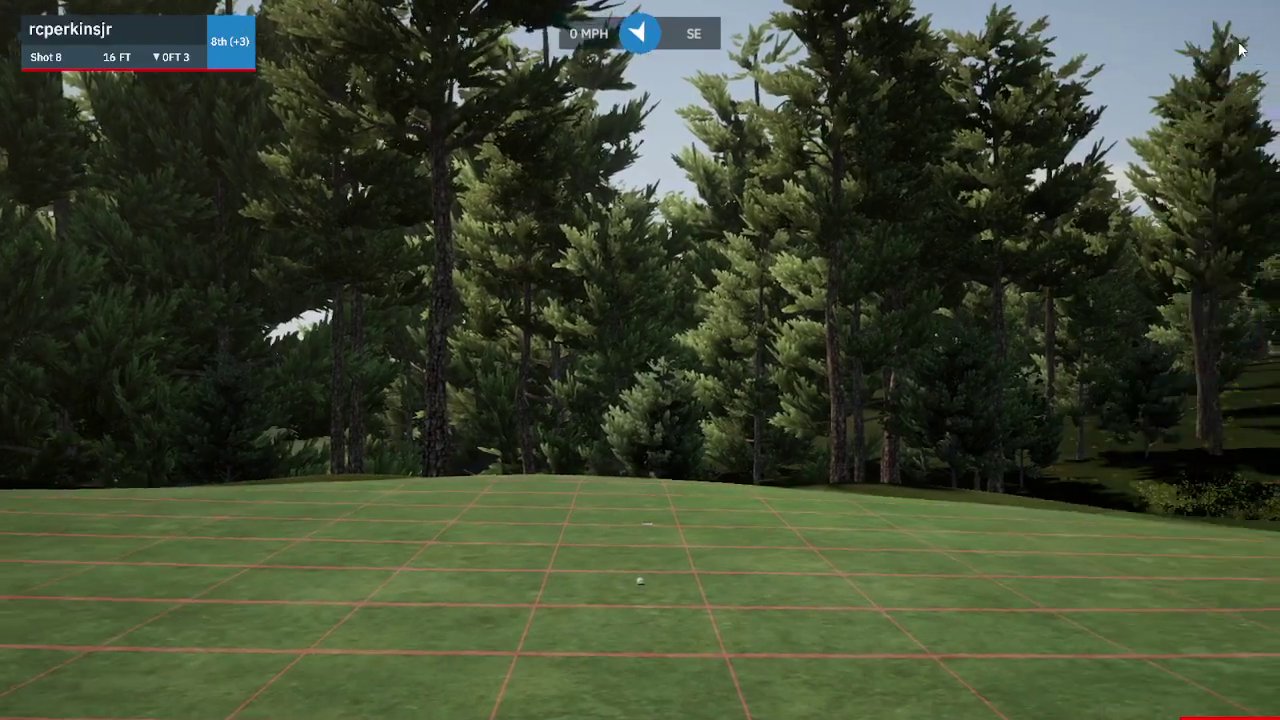
click(1208, 88)
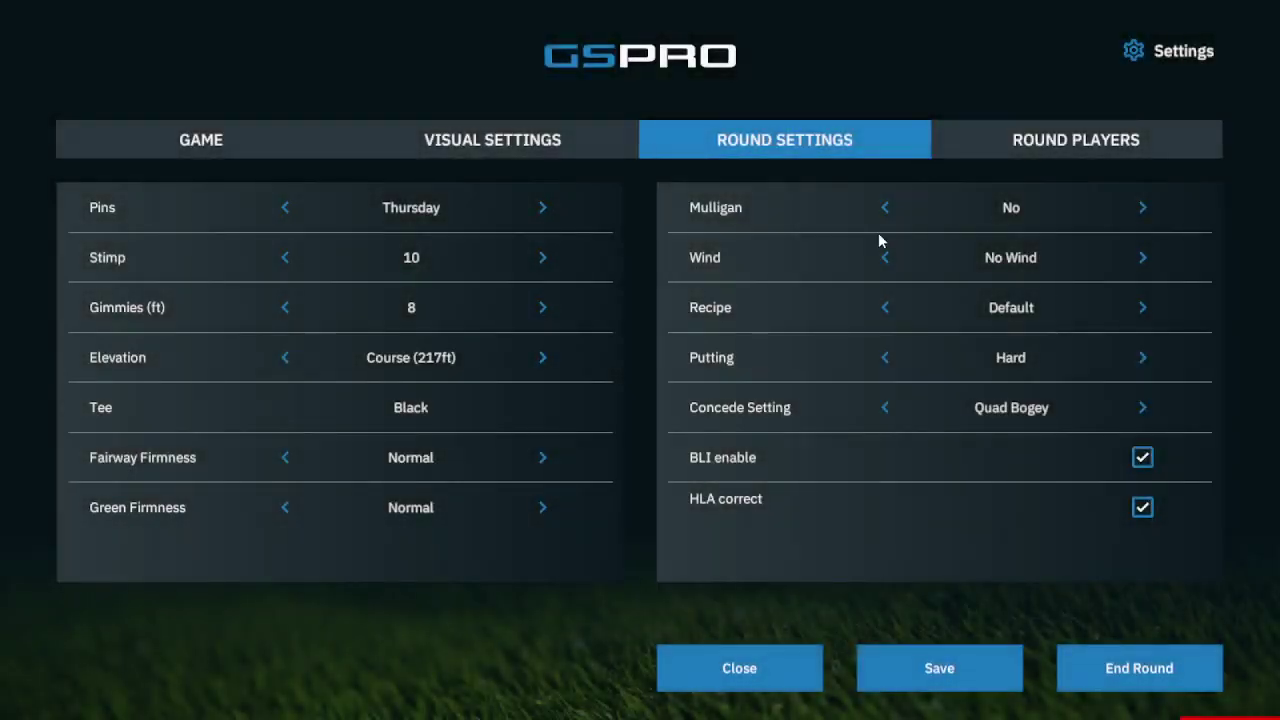
click(473, 141)
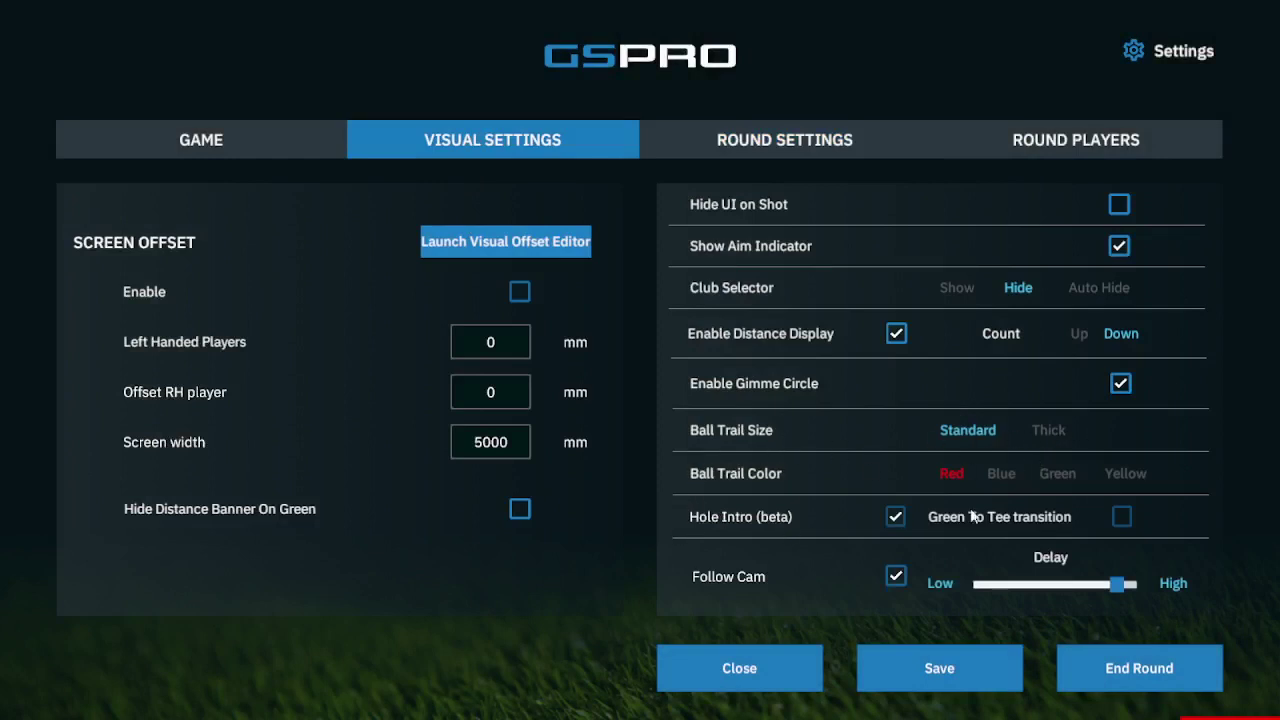
drag(1115, 584, 999, 587)
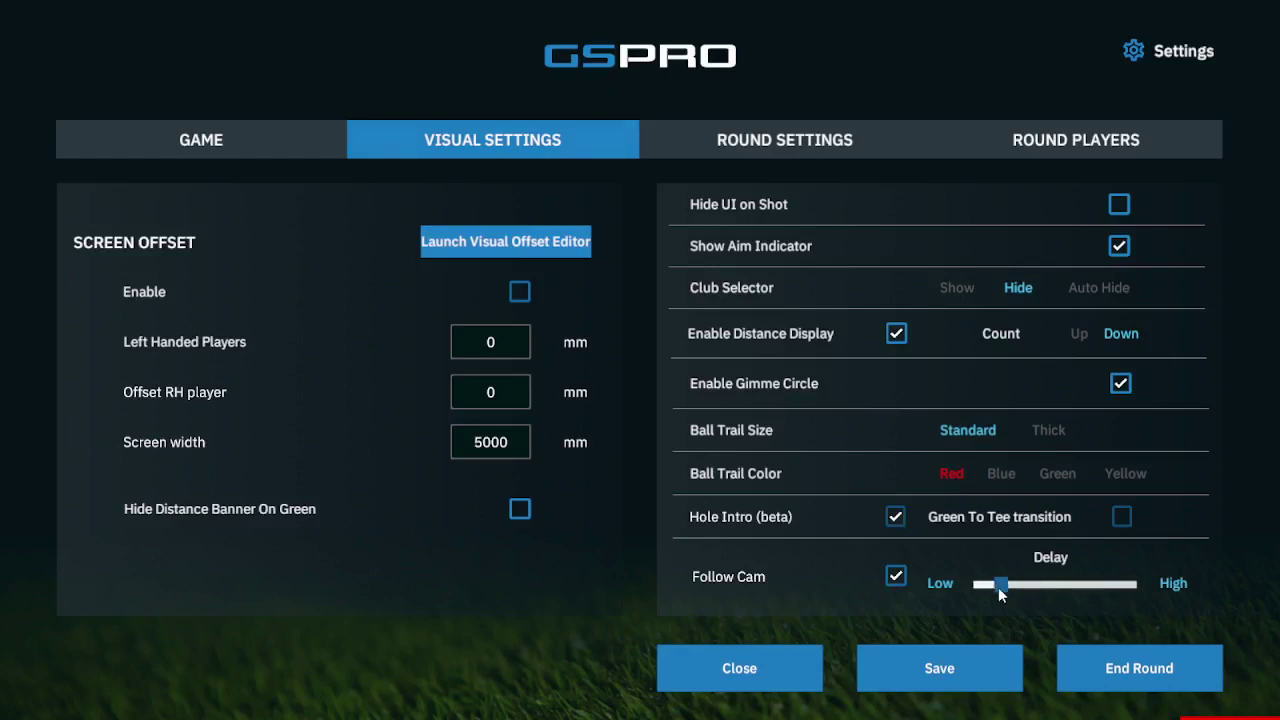
click(922, 664)
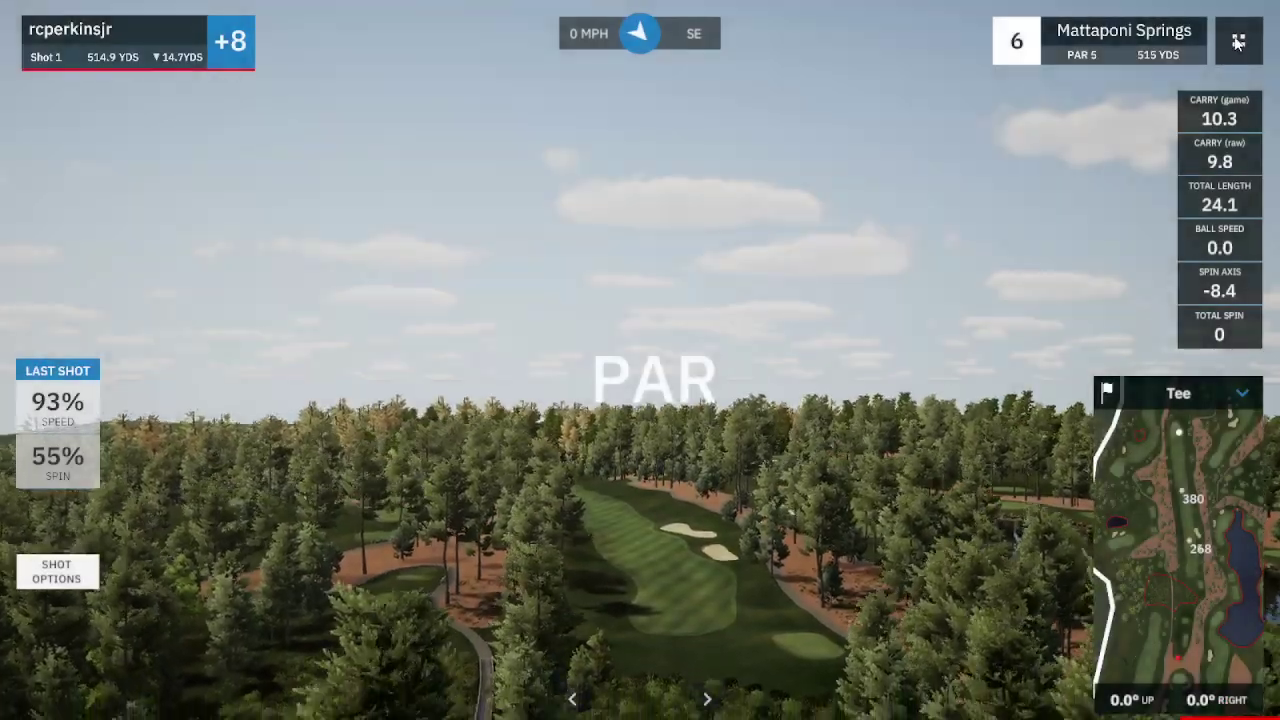
click(1238, 41)
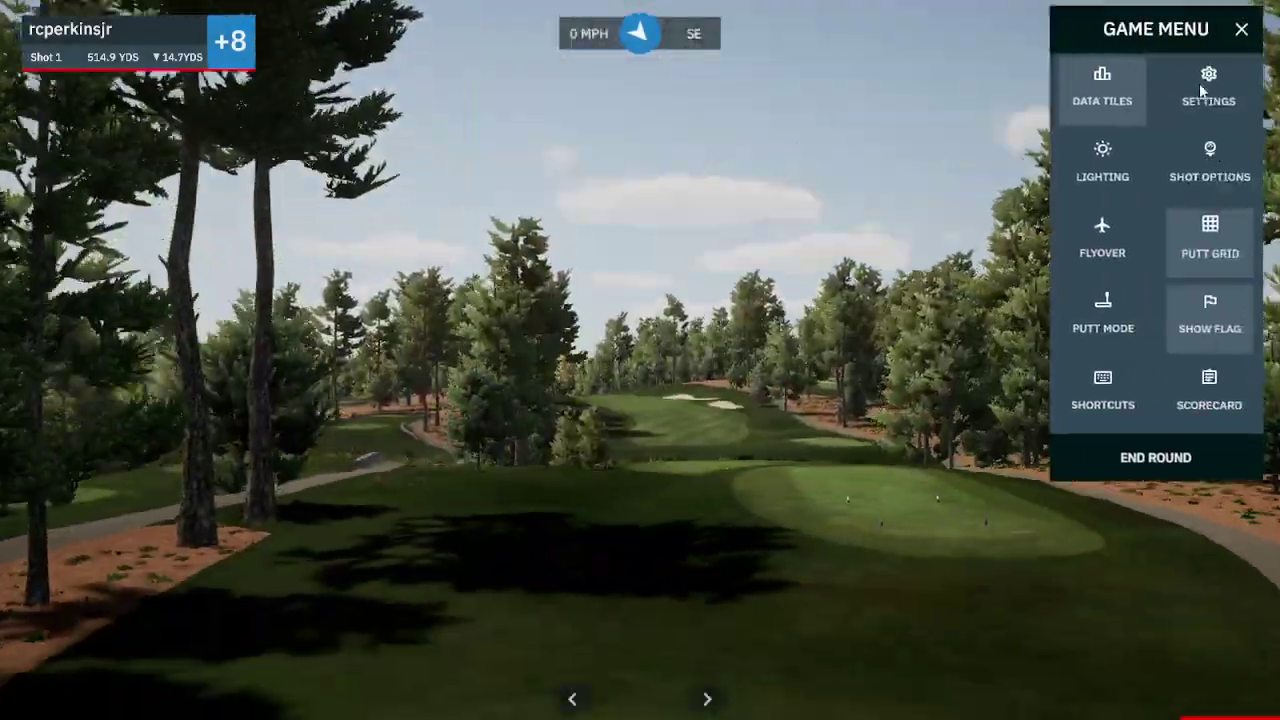
Raise the Follow Cam Delay in Visual Settings back to High and save
click(1245, 85)
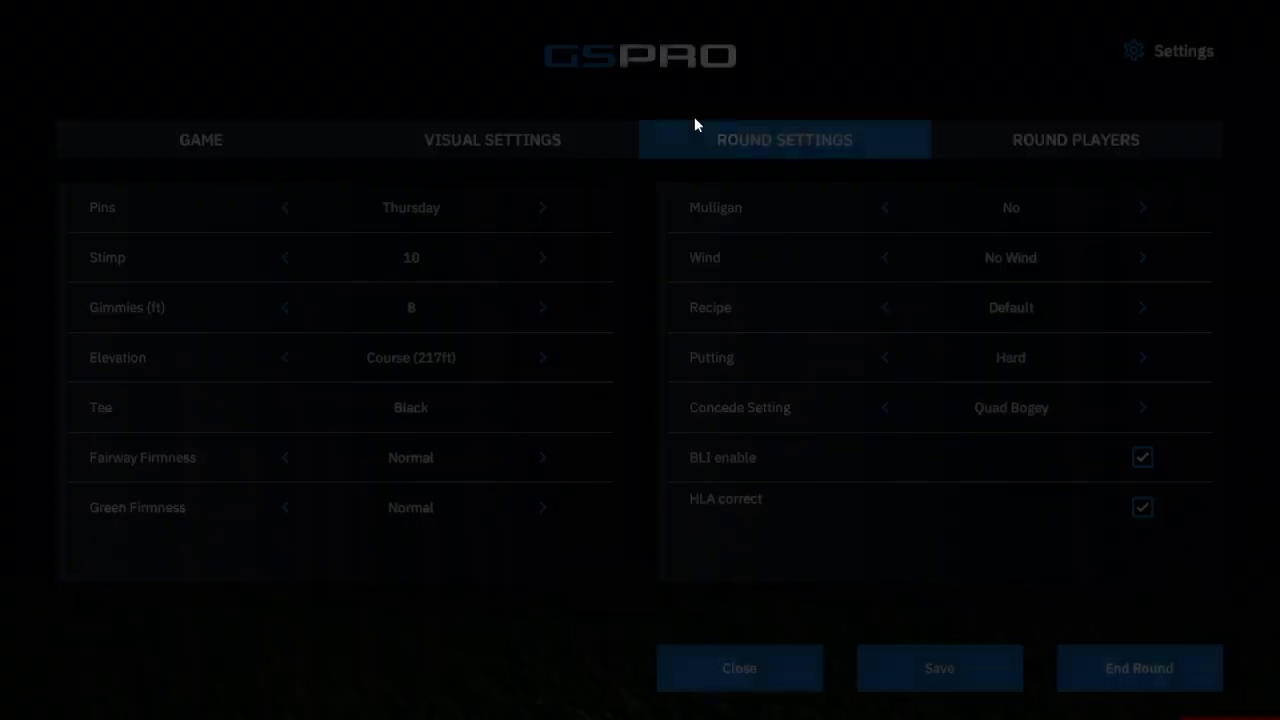
click(462, 155)
drag(977, 590, 1195, 588)
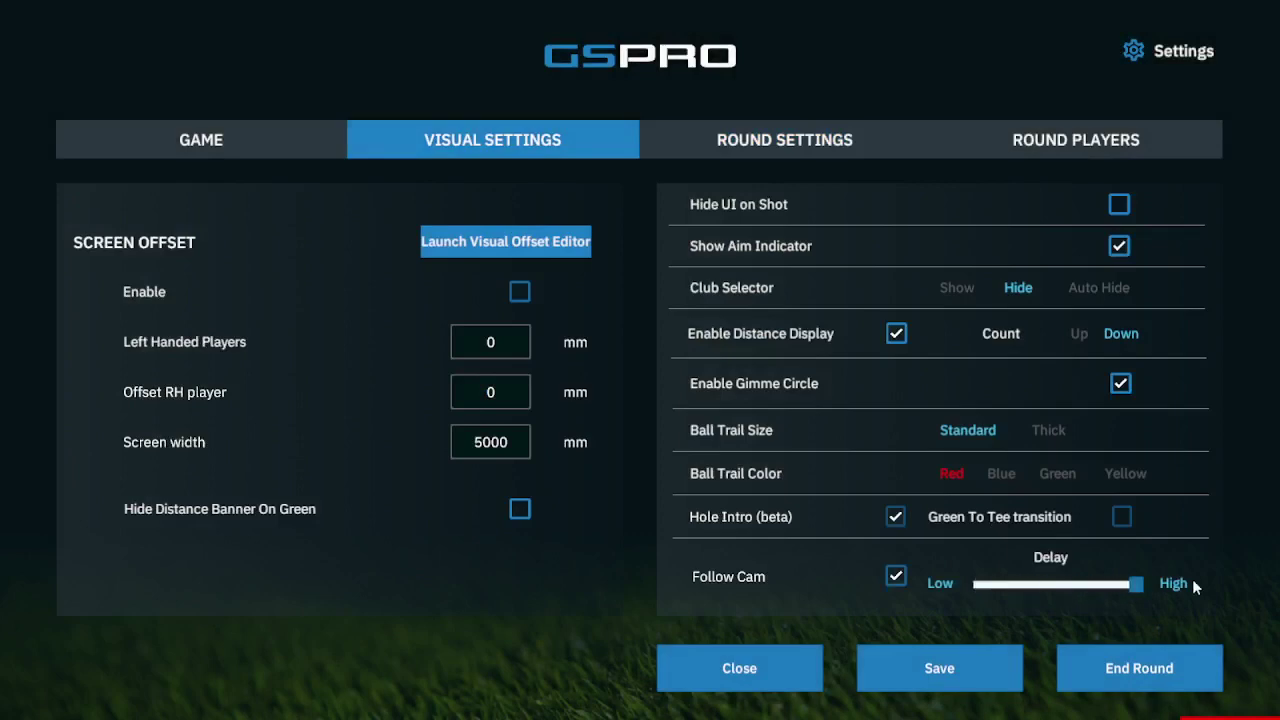
click(912, 671)
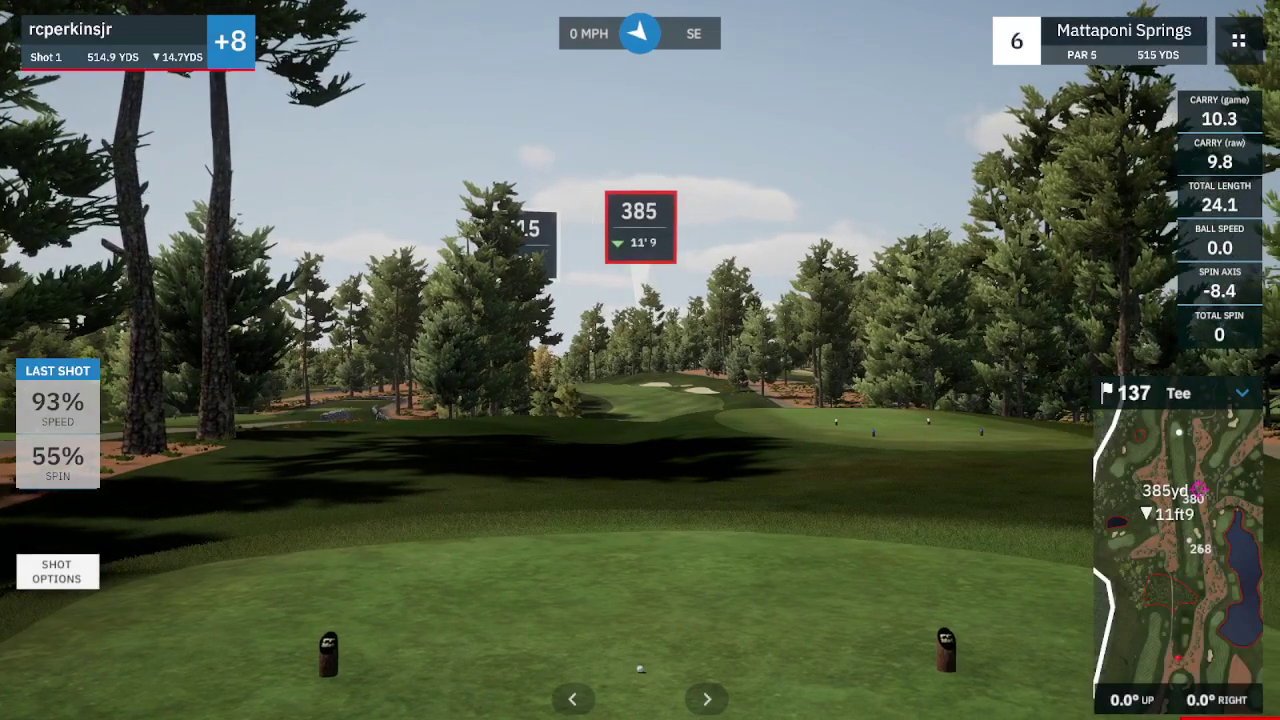
Aim the hole 6 tee shot down the fairway, then bring Visual Settings up again
click(653, 398)
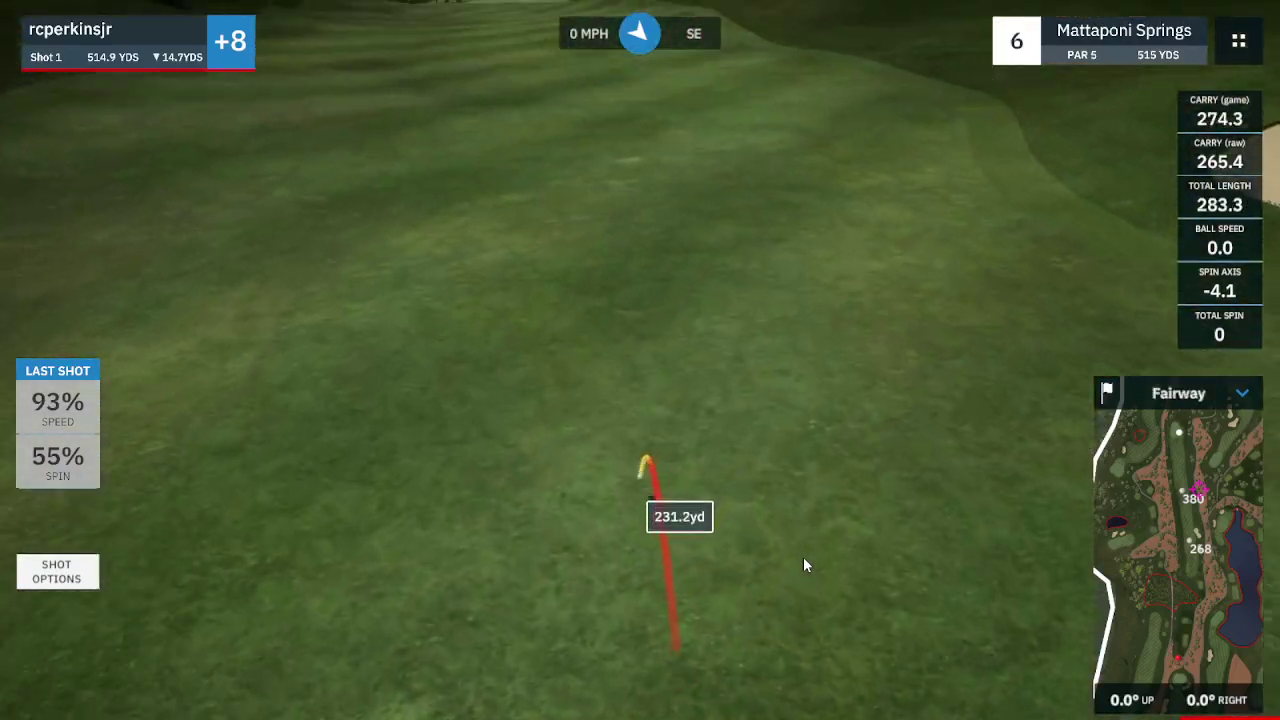
click(1248, 41)
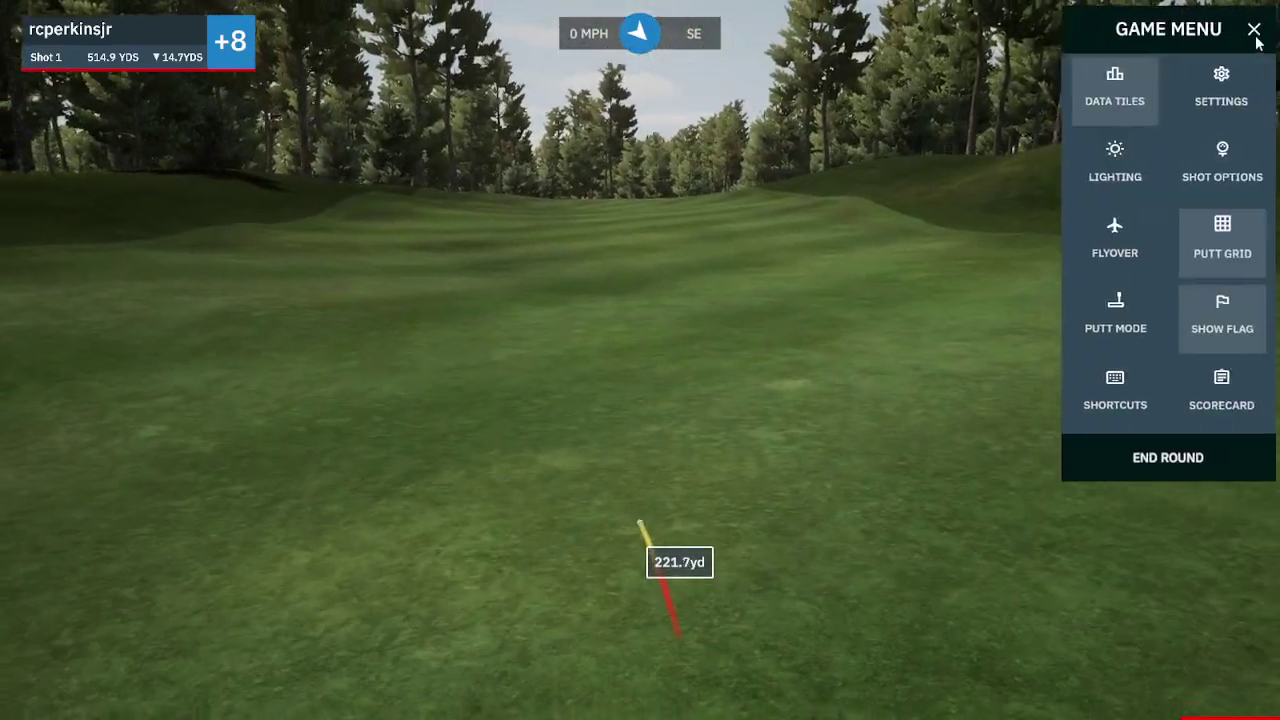
click(1201, 82)
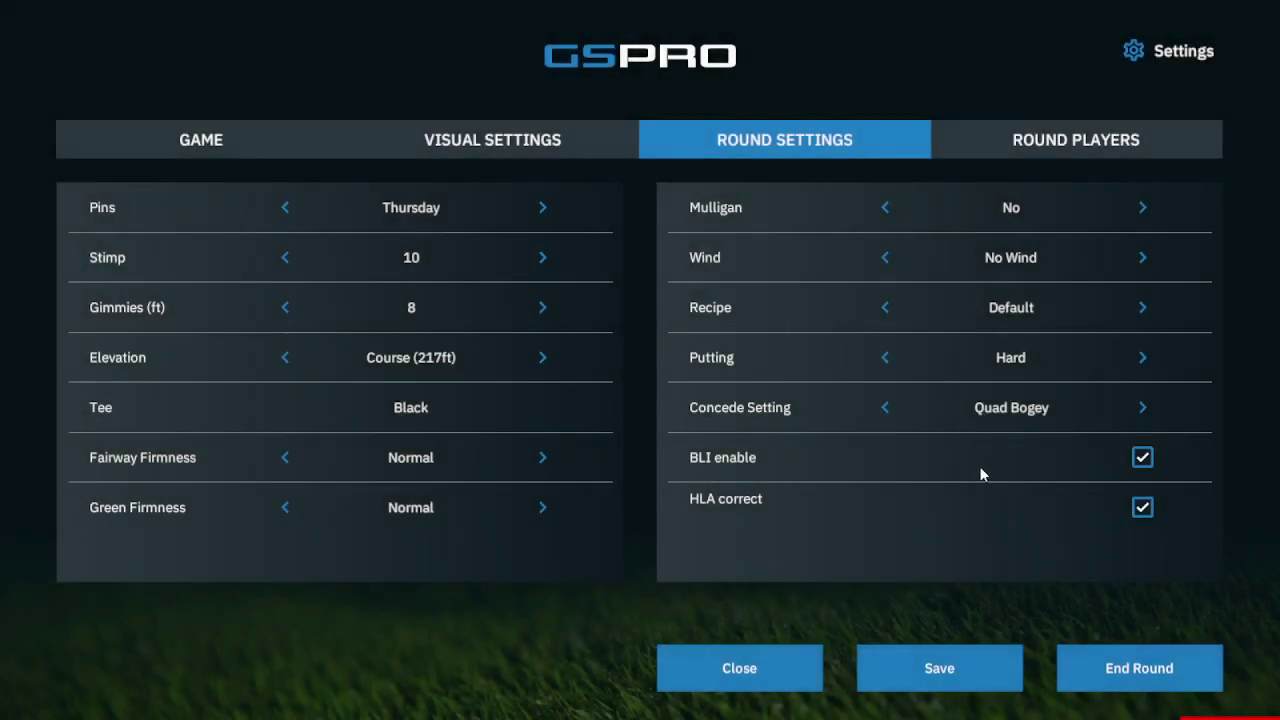
click(435, 143)
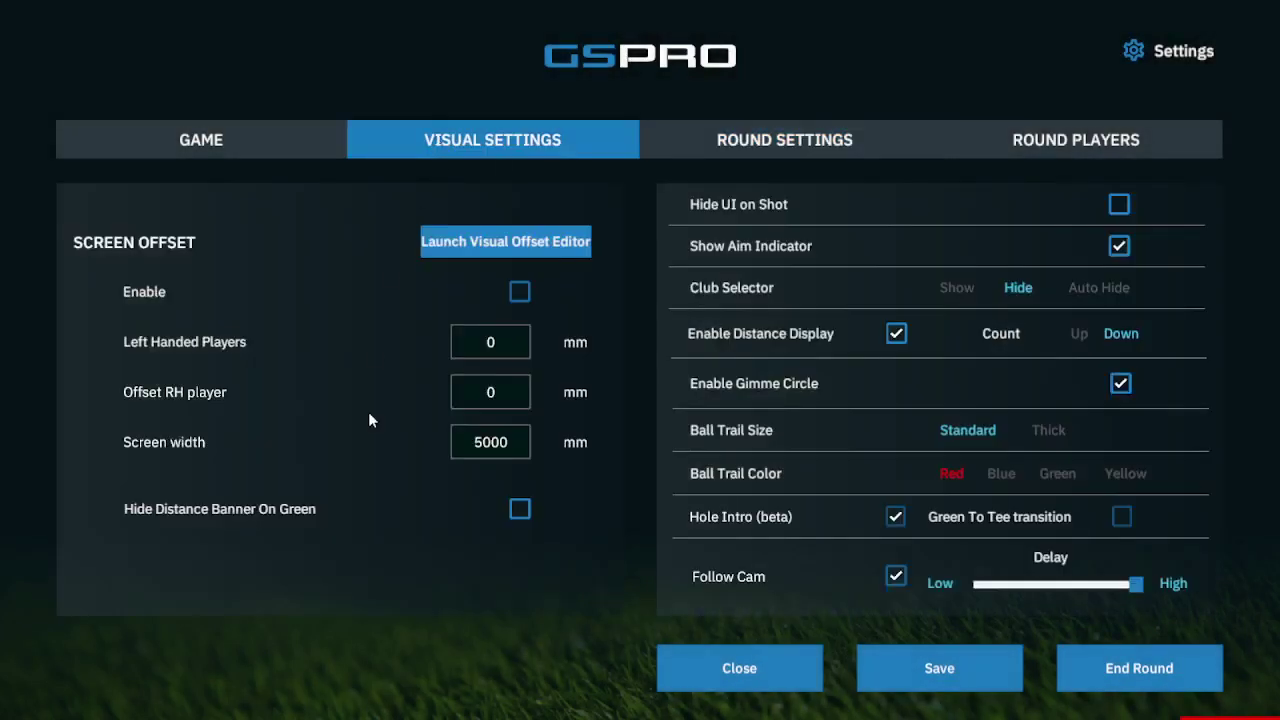